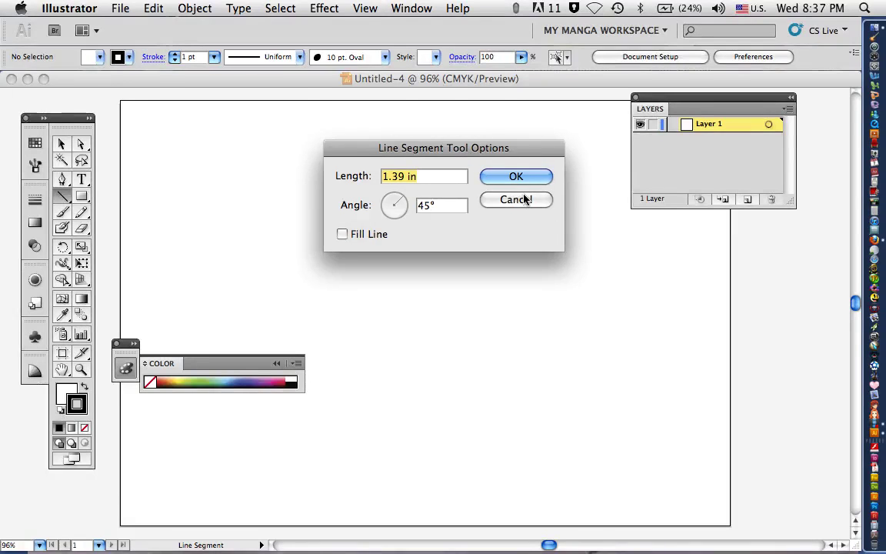
Accept the 45° line settings, then delete the stray diagonal line.
click(515, 177)
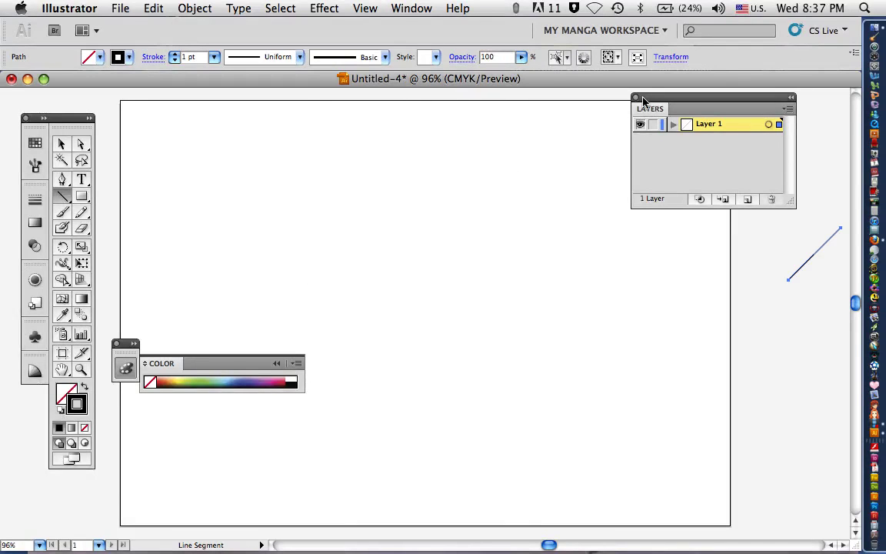
key(Delete)
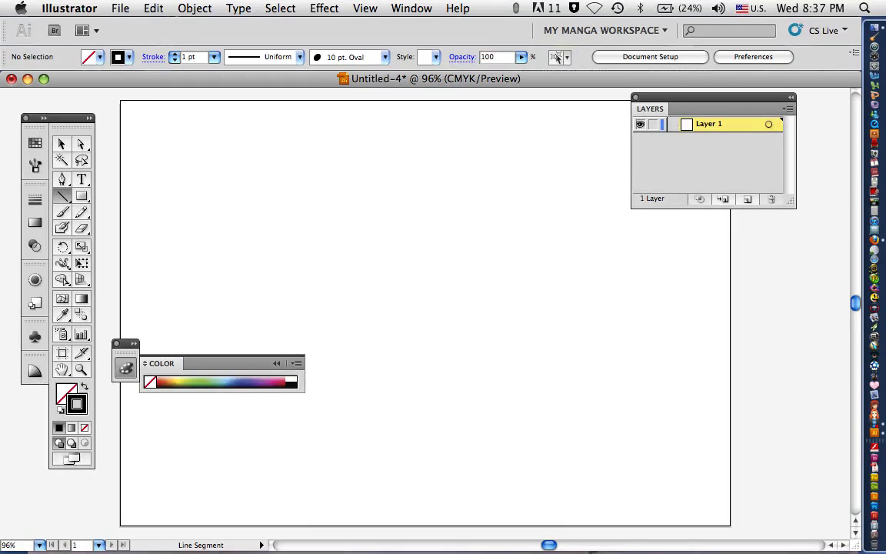
click(62, 143)
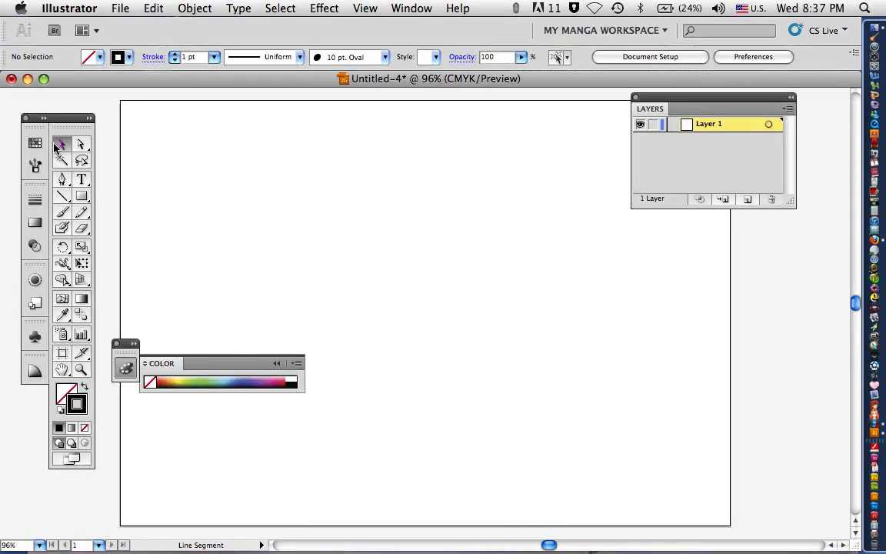
Dock the Color panel and choose the Paintbrush with blue as the stroke colour.
mouse_move(231, 358)
mouse_down()
mouse_move(197, 125)
mouse_move(144, 468)
mouse_move(95, 501)
mouse_up()
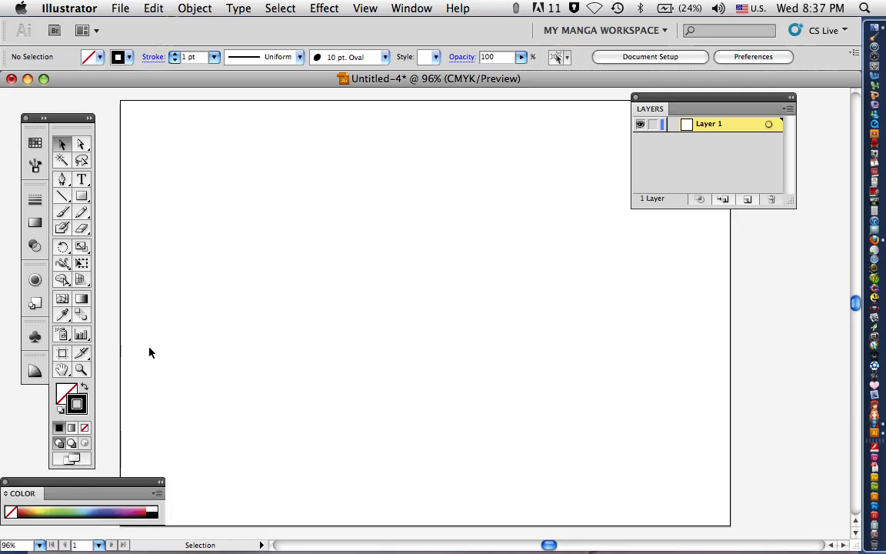
click(62, 211)
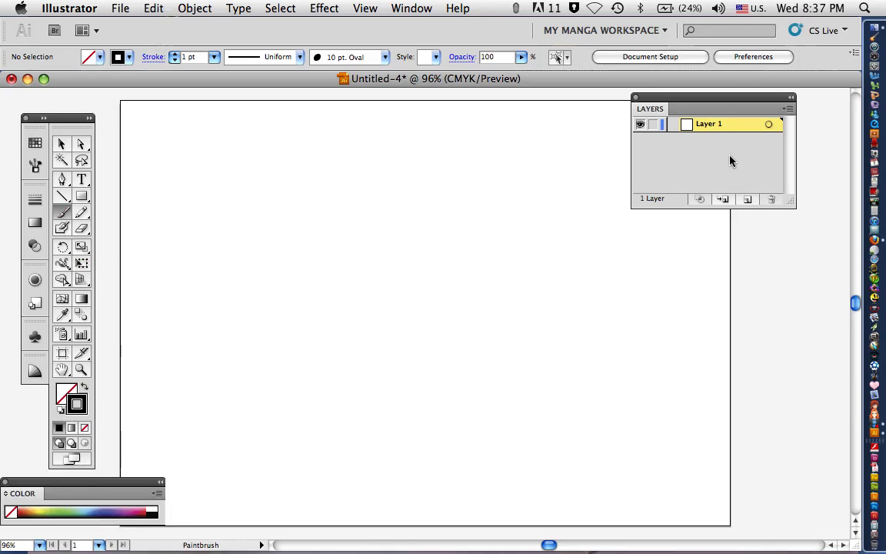
click(101, 507)
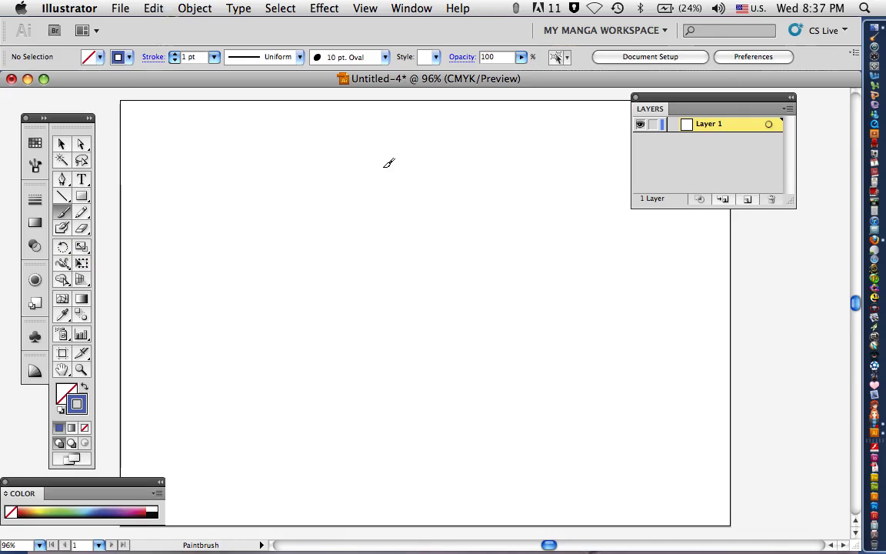
Paint the blue head outline with its horizontal jaw line and antenna bump.
mouse_move(317, 394)
mouse_down()
mouse_move(323, 157)
mouse_move(360, 131)
mouse_move(430, 123)
mouse_move(492, 163)
mouse_move(499, 262)
mouse_up()
mouse_move(496, 182)
mouse_down()
mouse_move(418, 118)
mouse_move(352, 131)
mouse_move(313, 176)
mouse_move(304, 251)
mouse_move(324, 450)
mouse_move(408, 466)
mouse_move(476, 448)
mouse_move(491, 435)
mouse_up()
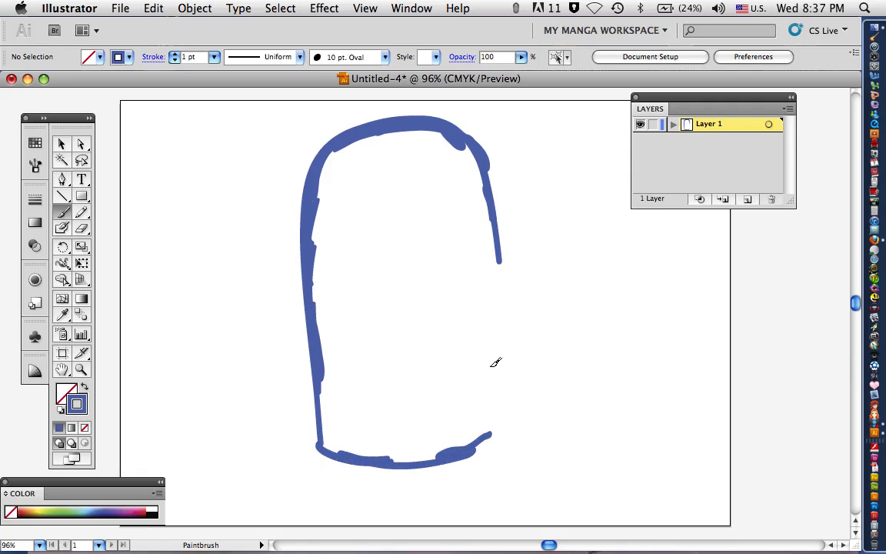
mouse_move(503, 247)
mouse_down()
mouse_move(509, 327)
mouse_move(436, 350)
mouse_move(383, 348)
mouse_up()
drag(439, 346, 362, 348)
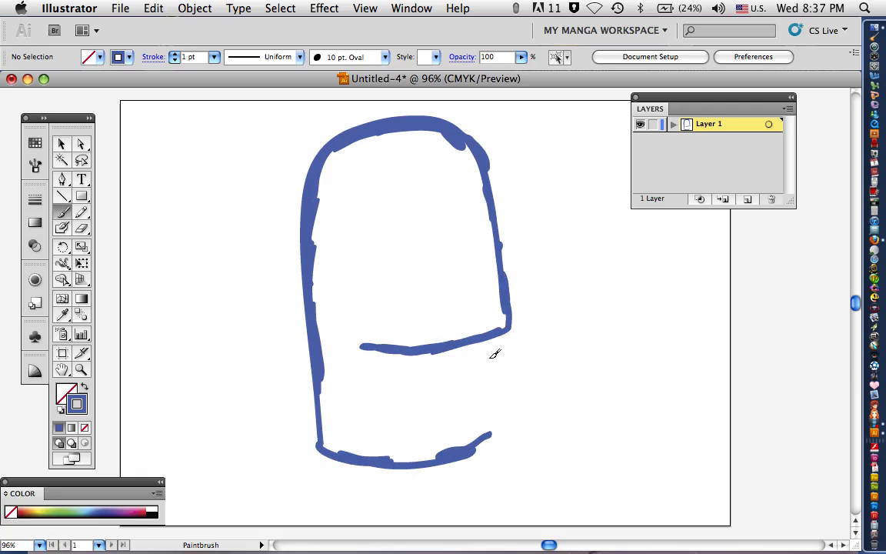
drag(488, 332, 486, 434)
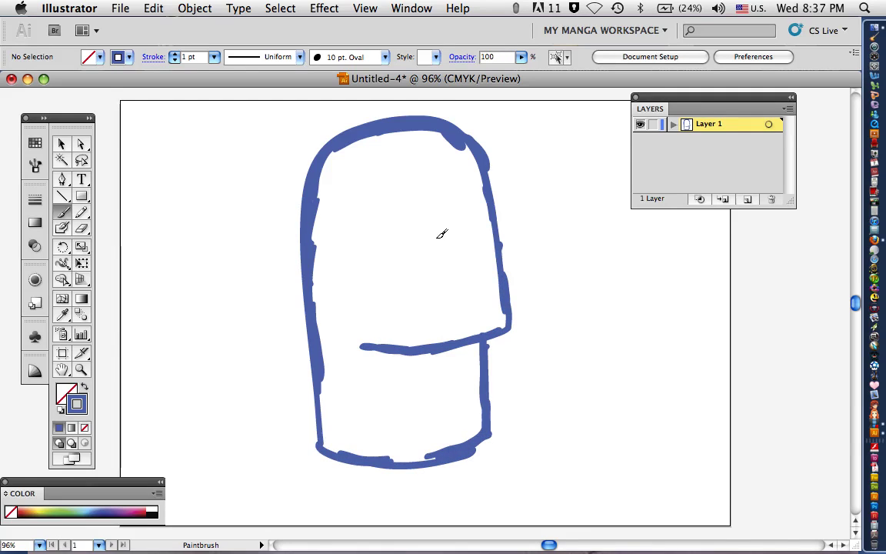
scroll(397, 277, up, 4)
scroll(398, 277, left, 2)
mouse_move(401, 252)
mouse_down()
mouse_move(452, 226)
mouse_move(442, 252)
mouse_move(397, 253)
mouse_move(460, 242)
mouse_move(438, 224)
mouse_move(398, 249)
mouse_move(426, 216)
mouse_move(418, 230)
mouse_move(413, 129)
mouse_move(429, 134)
mouse_move(406, 110)
mouse_move(433, 123)
mouse_move(423, 143)
mouse_move(443, 219)
mouse_up()
Paint the visor loop, inner eye band, rounded visor end and mouth outline.
scroll(465, 285, down, 1)
scroll(464, 286, down, 10)
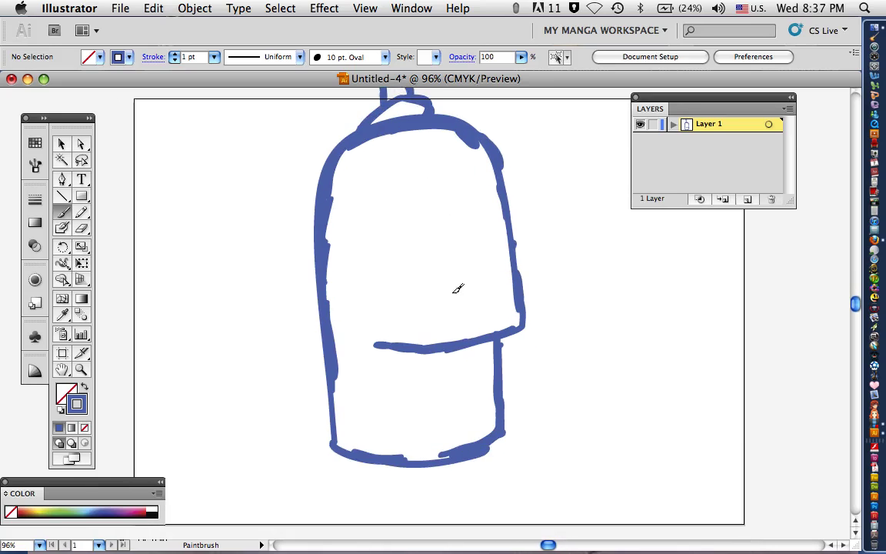
scroll(482, 261, up, 2)
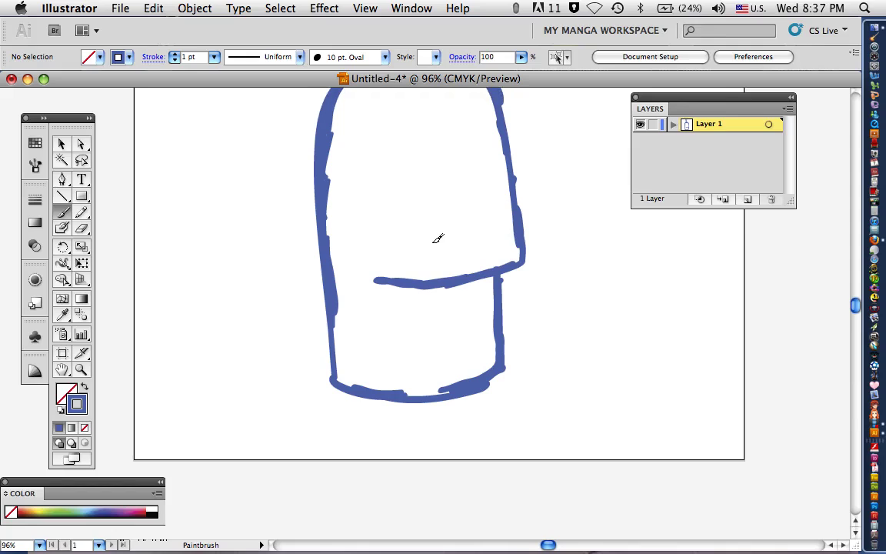
mouse_move(416, 229)
mouse_down()
mouse_move(399, 233)
mouse_move(555, 208)
mouse_up()
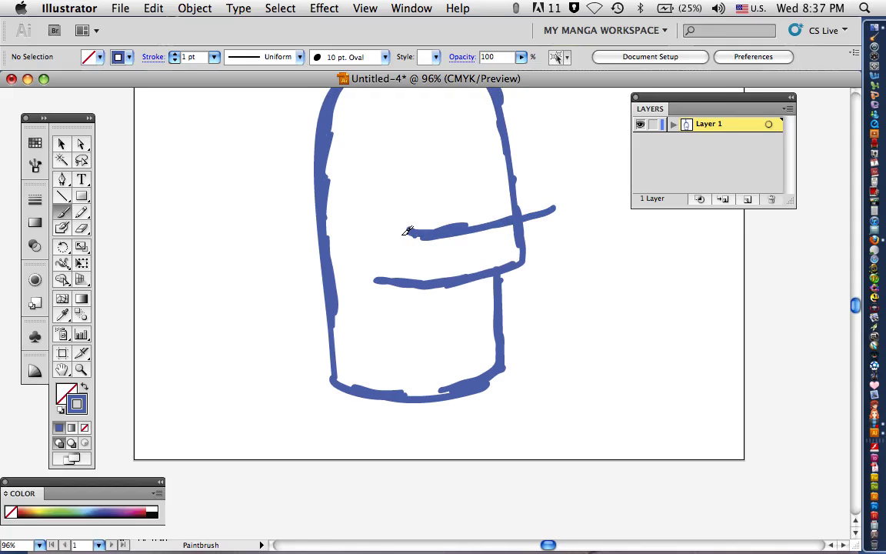
mouse_move(397, 219)
mouse_down()
mouse_move(373, 183)
mouse_move(380, 156)
mouse_move(375, 209)
mouse_move(408, 231)
mouse_move(387, 223)
mouse_move(373, 177)
mouse_move(378, 157)
mouse_move(512, 133)
mouse_move(569, 150)
mouse_move(582, 178)
mouse_move(572, 202)
mouse_up()
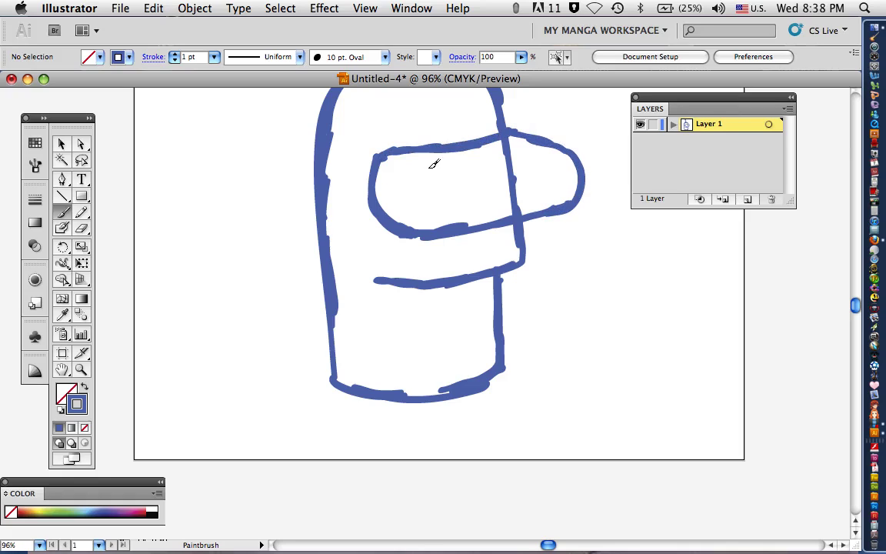
mouse_move(434, 164)
mouse_down()
mouse_move(449, 216)
mouse_move(439, 160)
mouse_move(474, 153)
mouse_move(541, 154)
mouse_move(573, 166)
mouse_move(568, 199)
mouse_up()
drag(447, 222, 538, 206)
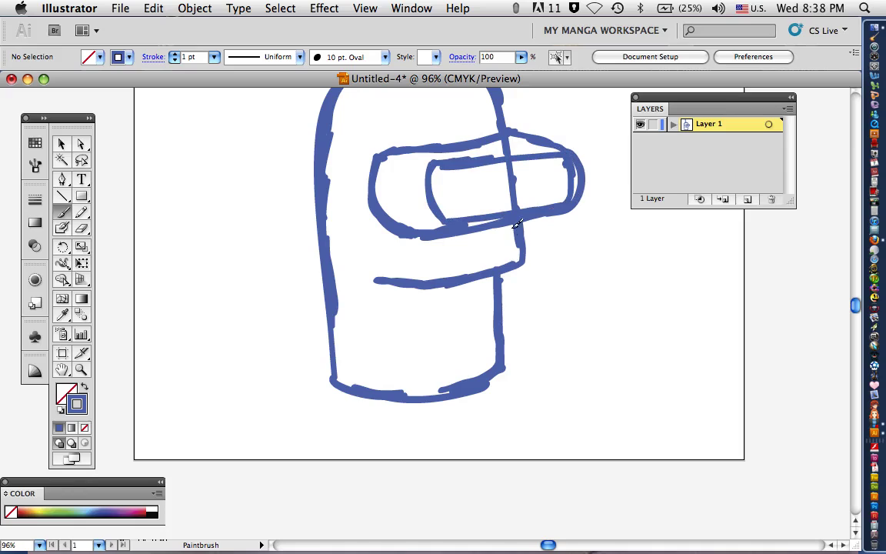
drag(527, 254, 498, 272)
mouse_move(496, 344)
mouse_down()
mouse_move(412, 359)
mouse_move(380, 327)
mouse_move(390, 277)
mouse_move(395, 346)
mouse_move(446, 355)
mouse_move(496, 346)
mouse_up()
Undo the faulty mouth strokes and repaint the mouth outline below the visor.
click(153, 7)
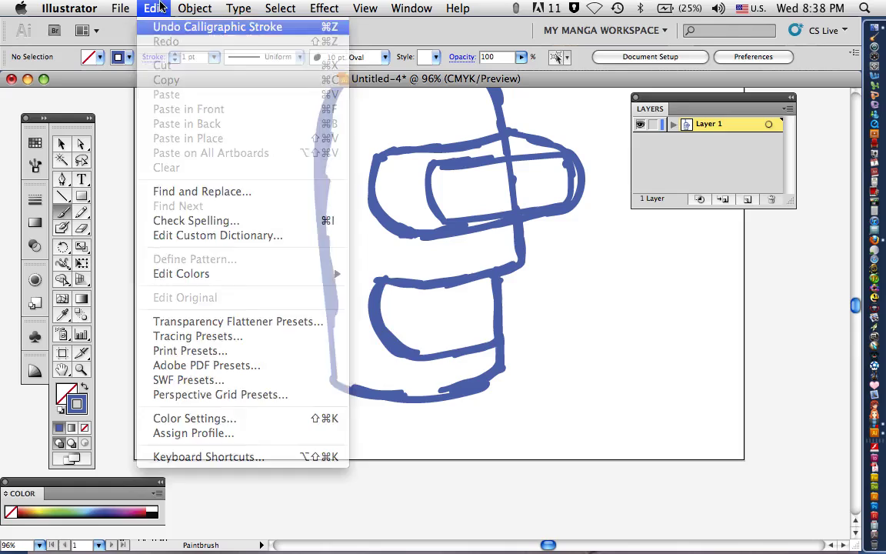
click(208, 25)
click(153, 8)
click(396, 298)
mouse_move(382, 278)
mouse_down()
mouse_move(373, 326)
mouse_move(399, 352)
mouse_move(370, 323)
mouse_move(410, 356)
mouse_move(516, 346)
mouse_move(504, 380)
mouse_move(516, 367)
mouse_move(434, 396)
mouse_up()
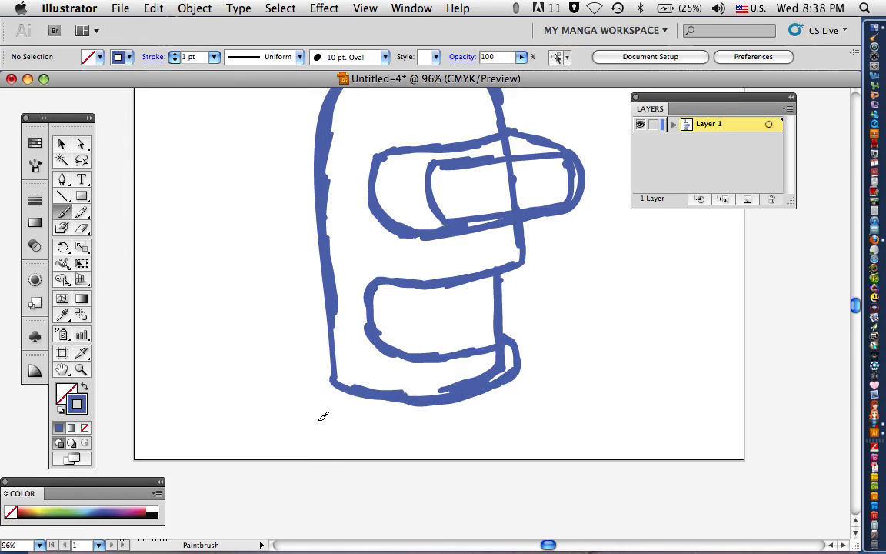
Paint the left and right shoulder lines from the neck to the page bottom.
drag(343, 381, 242, 461)
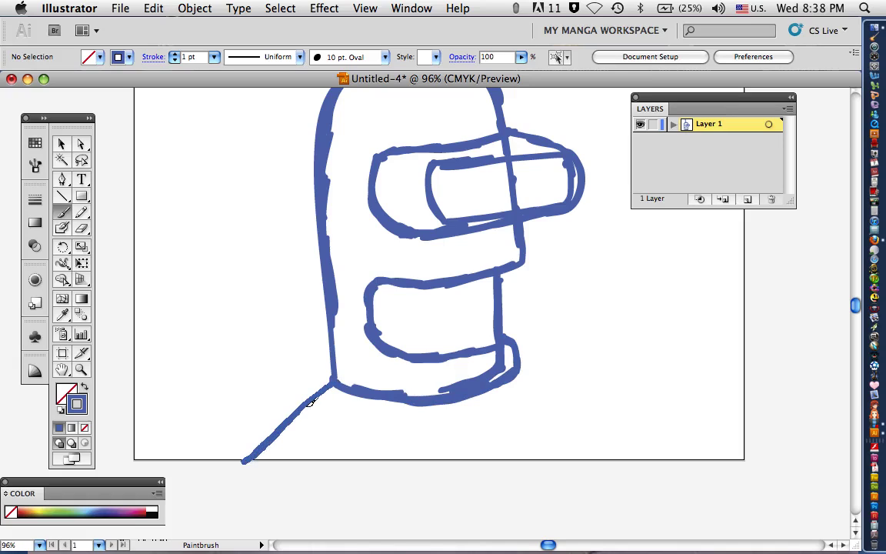
mouse_move(526, 365)
mouse_down()
mouse_move(613, 405)
mouse_move(682, 460)
mouse_up()
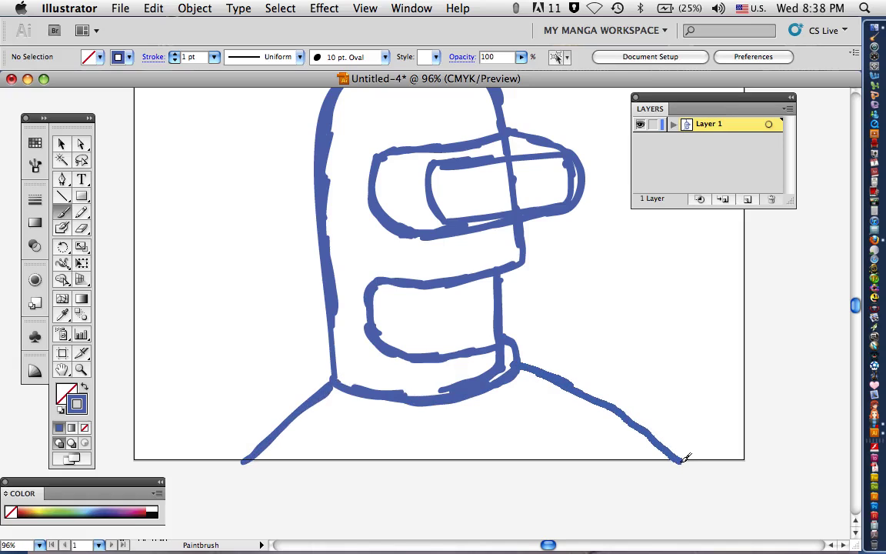
scroll(619, 355, up, 4)
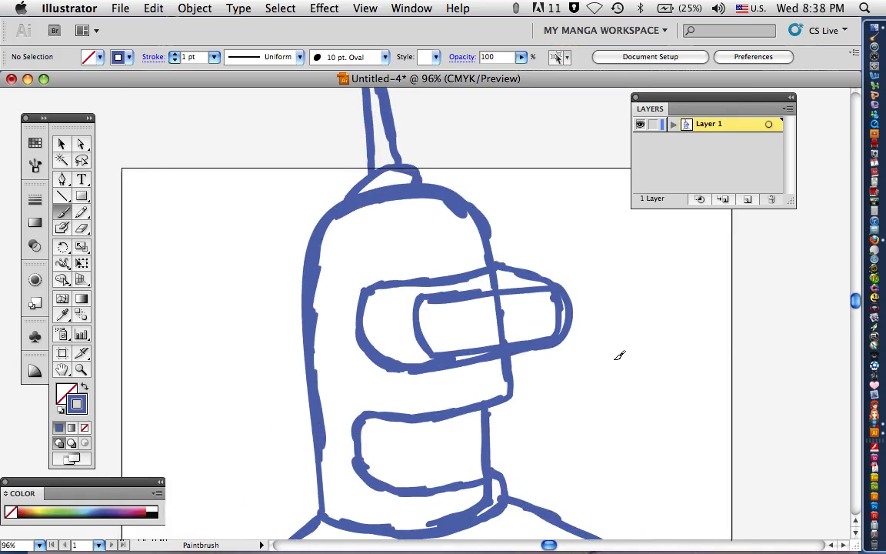
click(151, 8)
click(181, 28)
scroll(534, 398, down, 2)
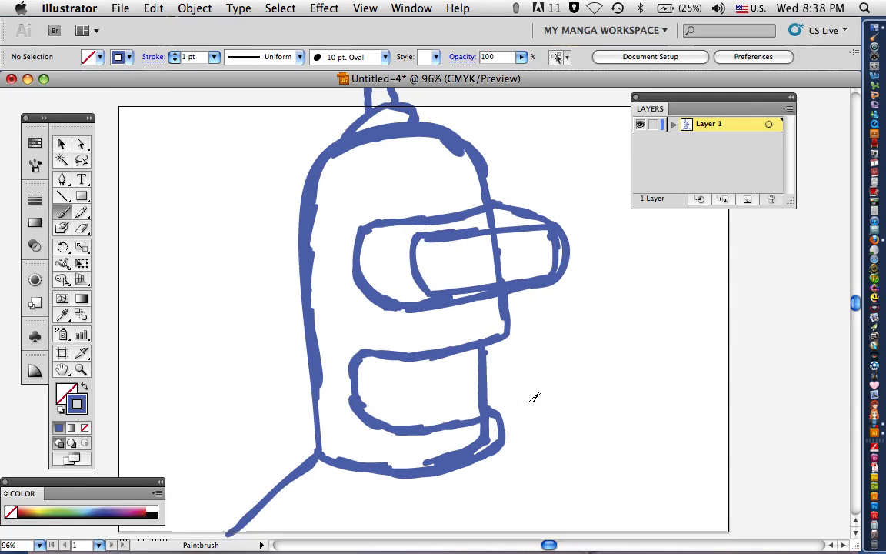
scroll(534, 397, down, 2)
mouse_move(495, 375)
mouse_down()
mouse_move(564, 409)
mouse_move(628, 465)
mouse_up()
scroll(557, 371, up, 4)
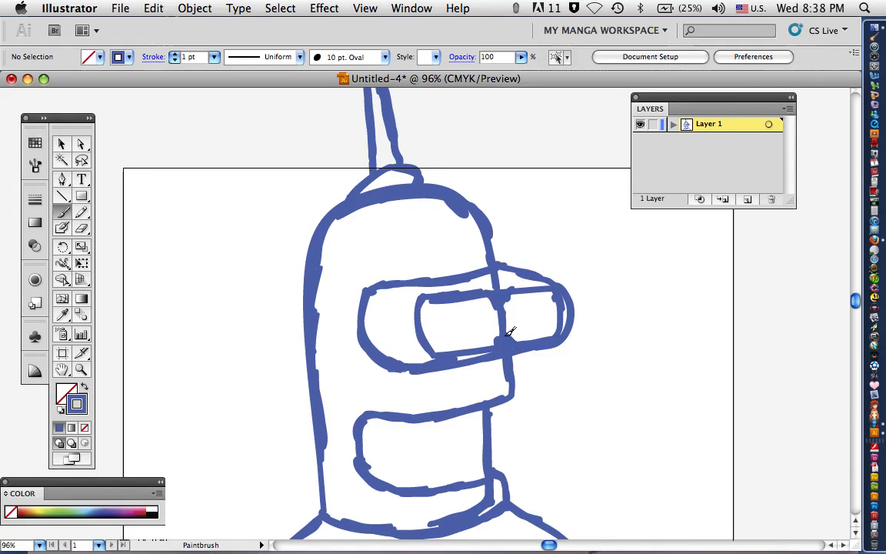
Dab two pupils in the visor and paint three vertical and two horizontal tooth lines.
drag(456, 328, 463, 321)
drag(523, 313, 528, 323)
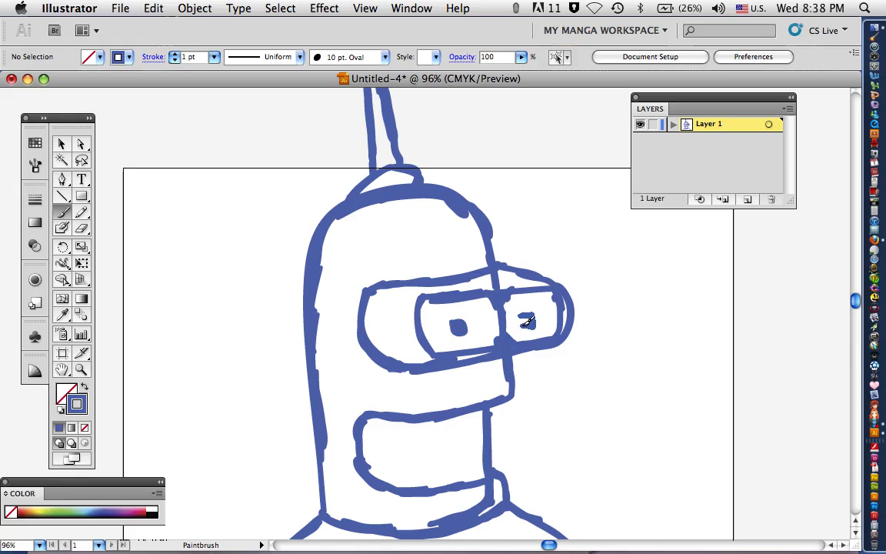
drag(462, 412, 461, 484)
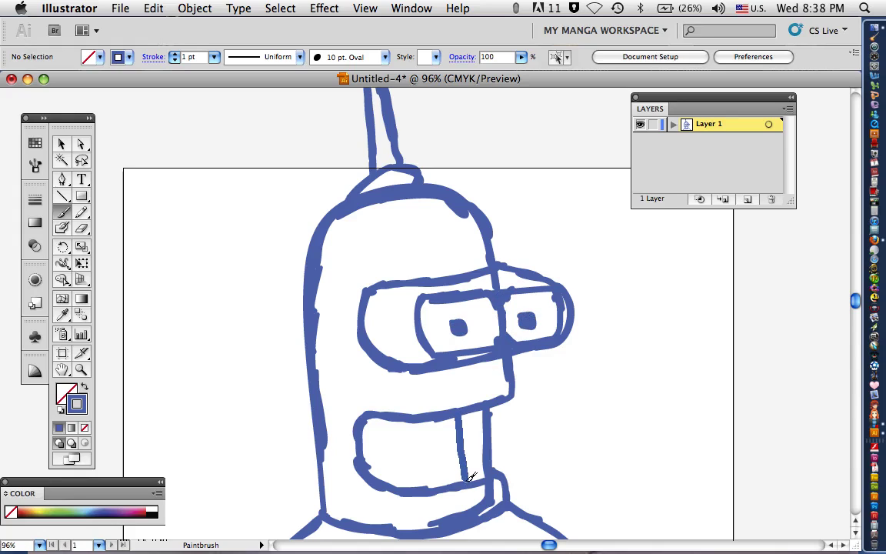
drag(425, 418, 429, 485)
drag(390, 420, 391, 486)
drag(367, 456, 428, 455)
drag(486, 454, 360, 442)
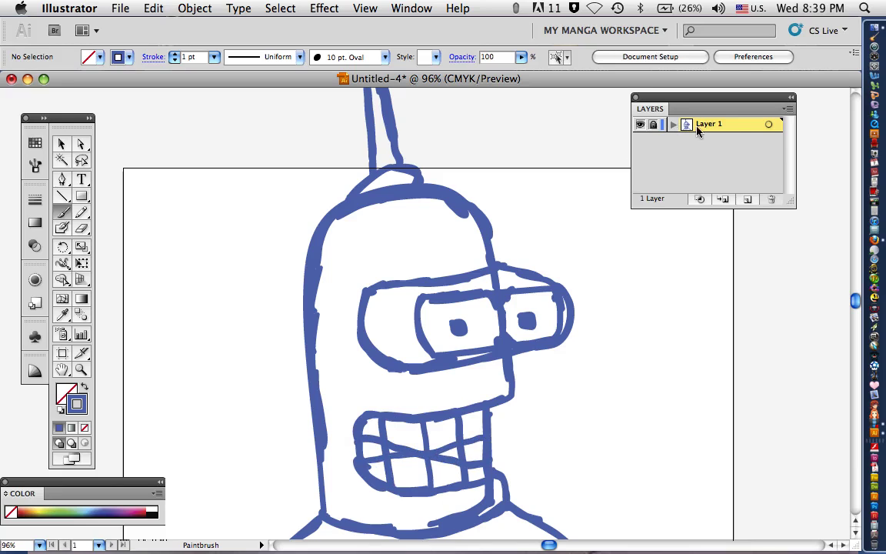
Add a new layer named 'final' and switch the stroke colour to black.
click(747, 200)
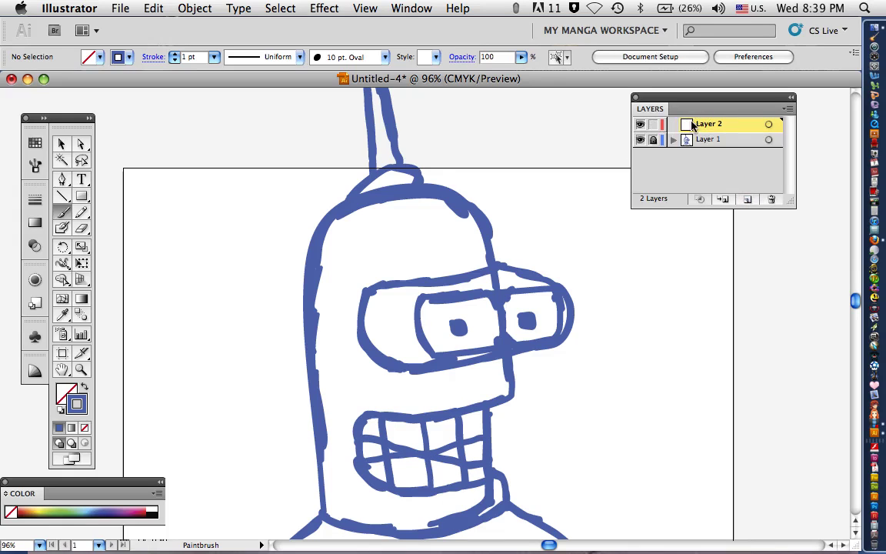
double_click(710, 129)
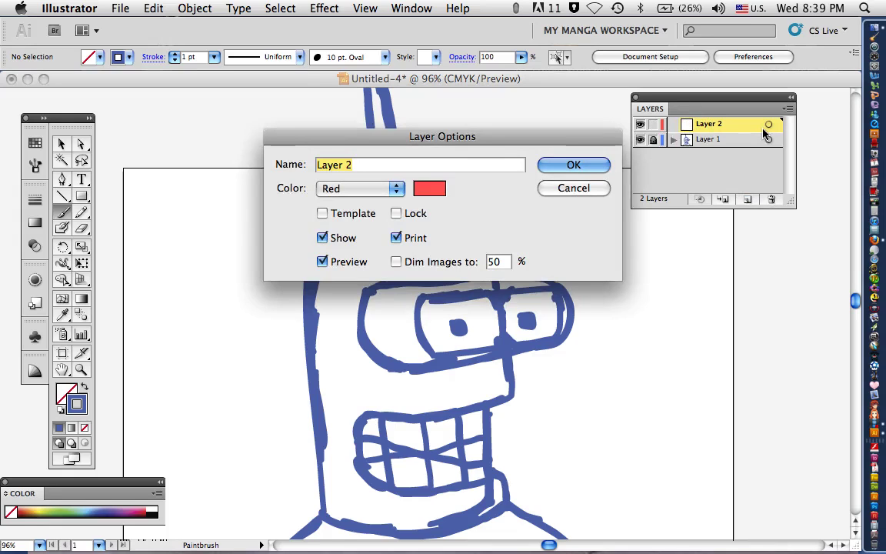
text(final)
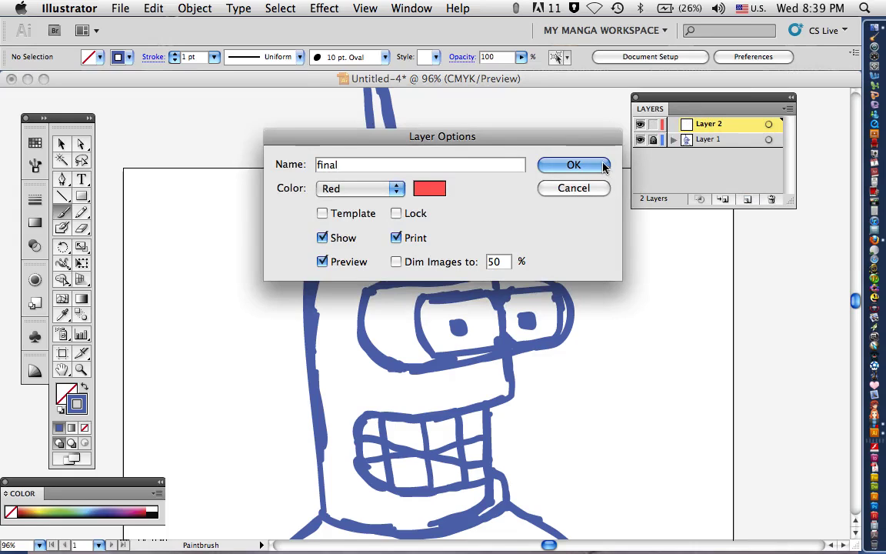
click(565, 165)
scroll(631, 254, down, 1)
scroll(667, 289, down, 1)
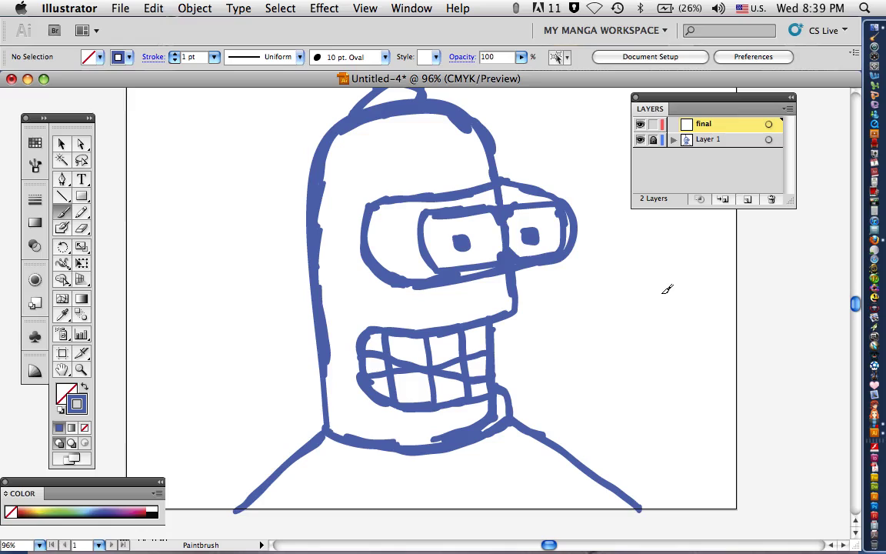
click(159, 509)
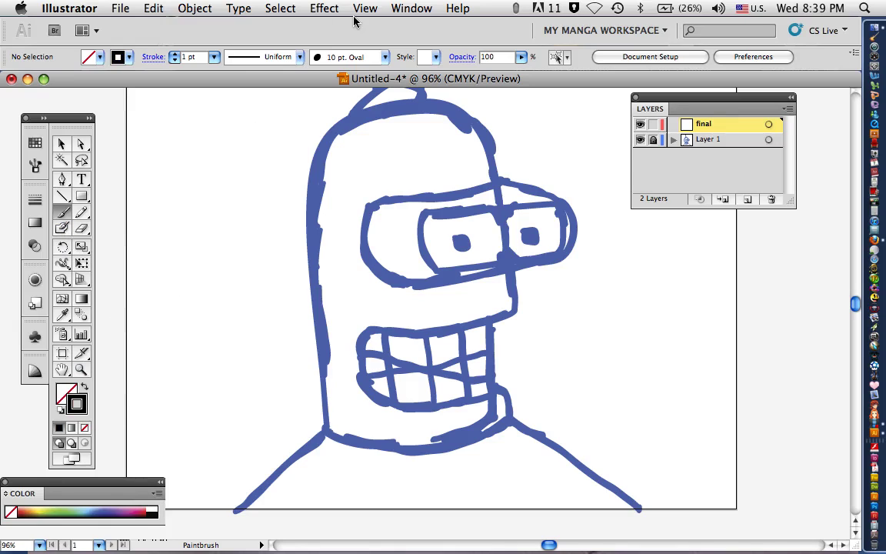
At 1 pt stroke, trace the visor and eye frame in black and fill both pupils.
click(215, 59)
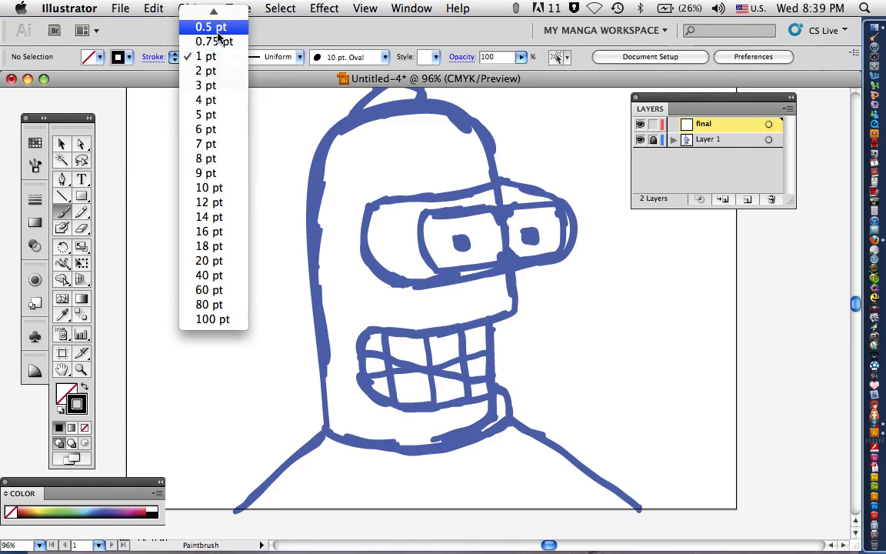
click(222, 57)
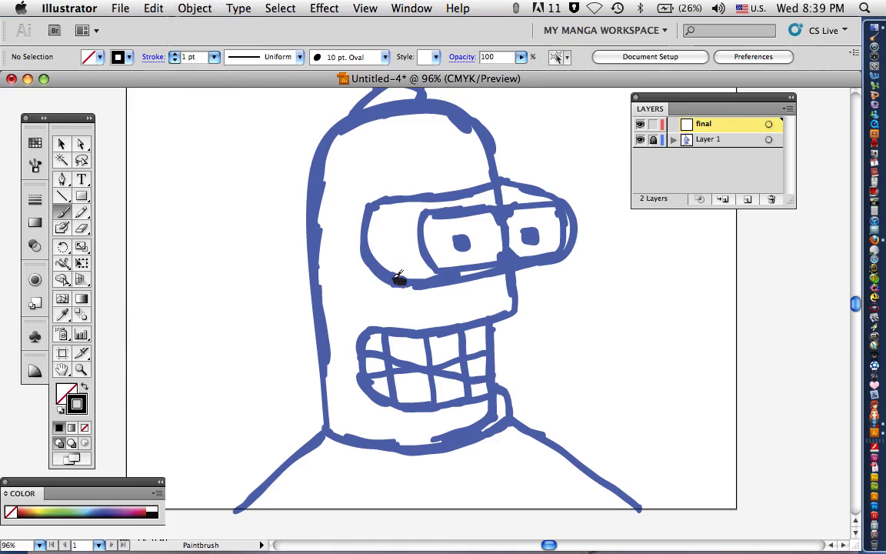
mouse_move(398, 276)
mouse_down()
mouse_move(369, 234)
mouse_move(376, 206)
mouse_move(504, 181)
mouse_move(571, 196)
mouse_move(576, 231)
mouse_move(560, 259)
mouse_move(440, 278)
mouse_move(370, 254)
mouse_up()
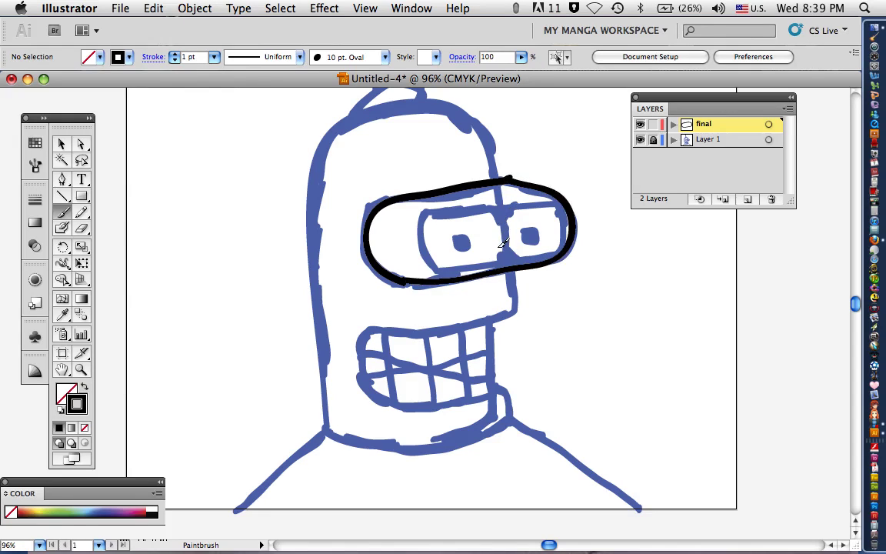
mouse_move(499, 259)
mouse_down()
mouse_move(507, 232)
mouse_move(493, 212)
mouse_move(433, 214)
mouse_move(424, 245)
mouse_move(452, 263)
mouse_move(496, 253)
mouse_move(503, 227)
mouse_move(469, 232)
mouse_up()
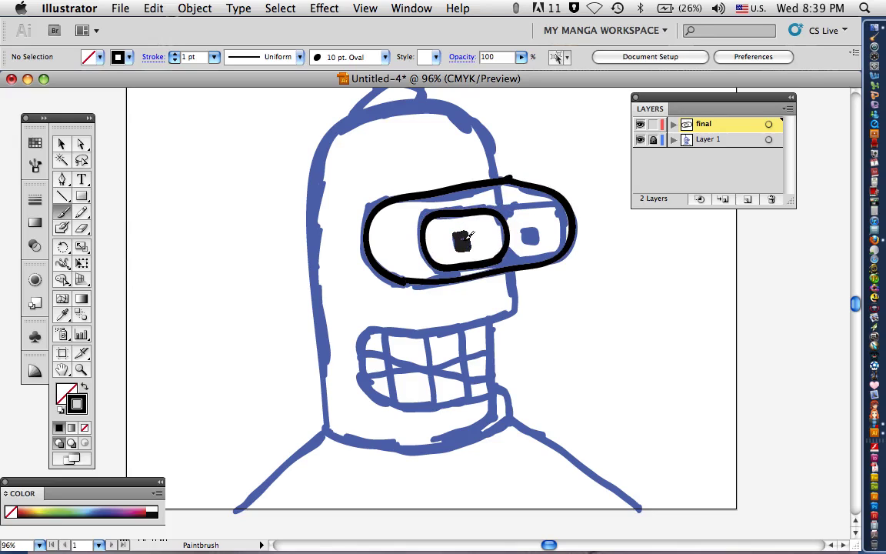
mouse_move(530, 228)
mouse_down()
mouse_move(516, 205)
mouse_move(562, 203)
mouse_move(569, 236)
mouse_move(560, 248)
mouse_move(513, 244)
mouse_up()
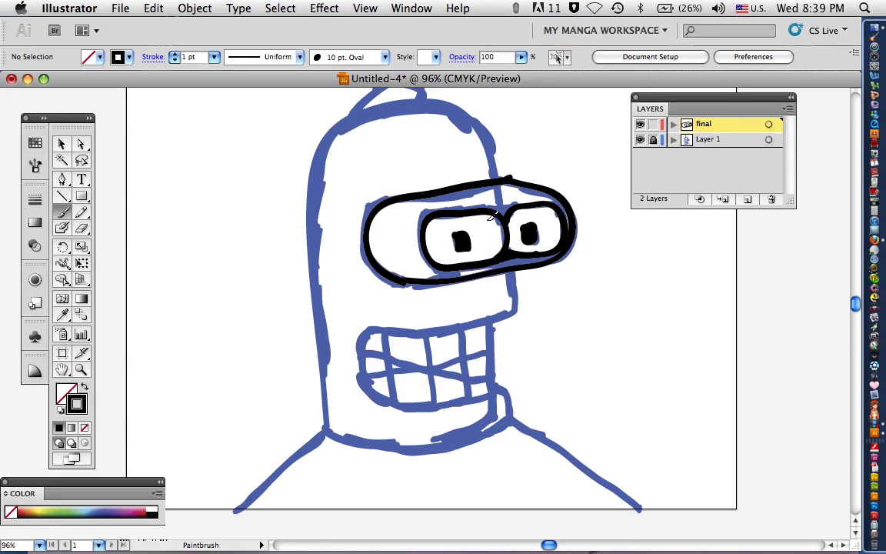
drag(499, 219, 507, 221)
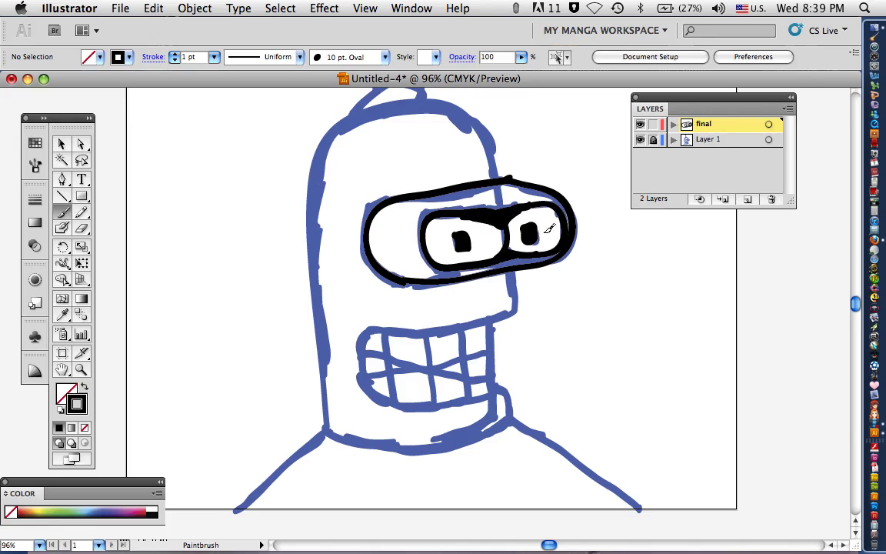
Trace the face edge below the visor and the tooth outlines and dividers in black.
mouse_move(520, 267)
mouse_down()
mouse_move(516, 308)
mouse_move(478, 323)
mouse_move(371, 320)
mouse_move(364, 373)
mouse_move(386, 393)
mouse_move(415, 399)
mouse_move(499, 393)
mouse_move(497, 334)
mouse_up()
drag(459, 398, 462, 337)
drag(425, 399, 422, 318)
mouse_move(384, 402)
mouse_down()
mouse_move(387, 316)
mouse_move(450, 367)
mouse_move(492, 367)
mouse_move(478, 337)
mouse_move(378, 379)
mouse_move(367, 374)
mouse_move(514, 397)
mouse_move(514, 418)
mouse_move(459, 442)
mouse_move(427, 444)
mouse_move(392, 445)
mouse_move(332, 418)
mouse_up()
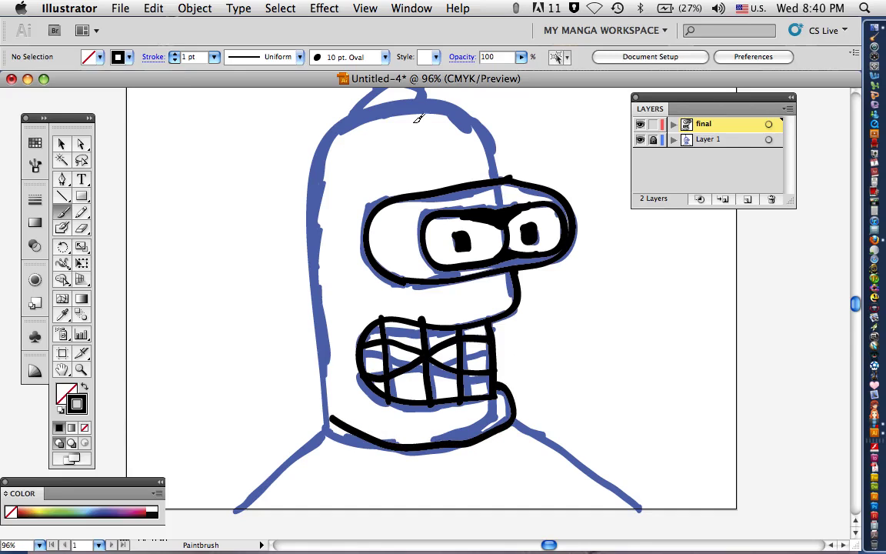
Trace the head outline, antenna stem and ball, and both shoulder lines in black.
mouse_move(505, 176)
mouse_down()
mouse_move(459, 105)
mouse_move(430, 91)
mouse_move(358, 103)
mouse_move(322, 127)
mouse_move(303, 184)
mouse_move(306, 265)
mouse_move(333, 406)
mouse_up()
scroll(333, 406, up, 5)
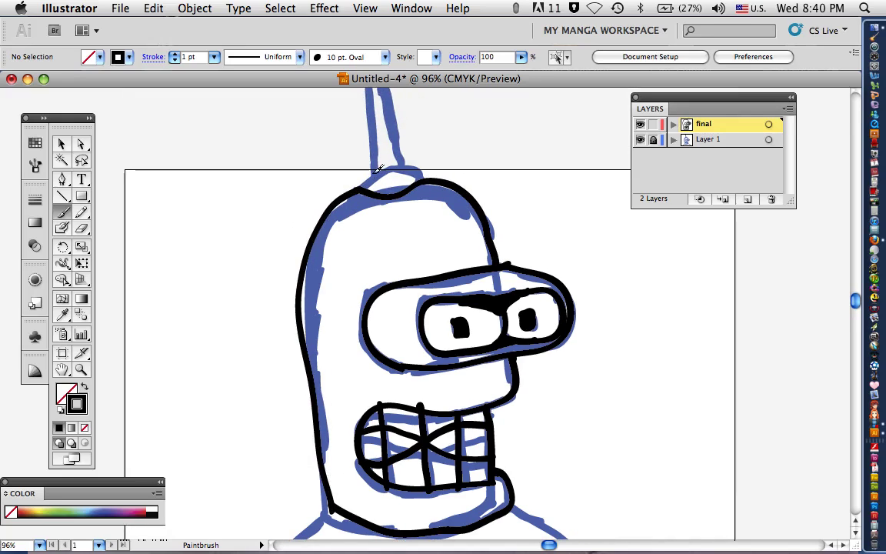
scroll(443, 177, up, 5)
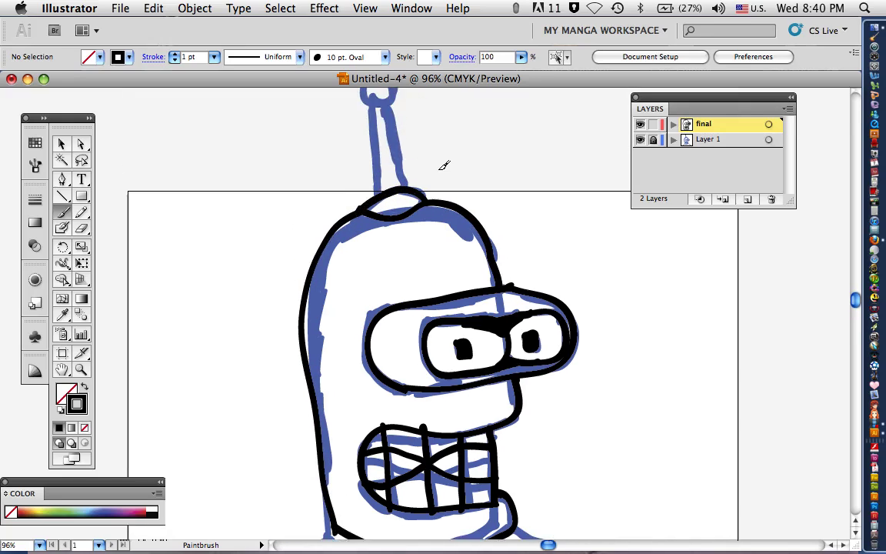
mouse_move(419, 325)
mouse_down()
mouse_move(402, 226)
mouse_move(420, 235)
mouse_move(430, 211)
mouse_move(418, 198)
mouse_move(442, 318)
mouse_up()
scroll(461, 294, down, 10)
scroll(431, 323, right, 3)
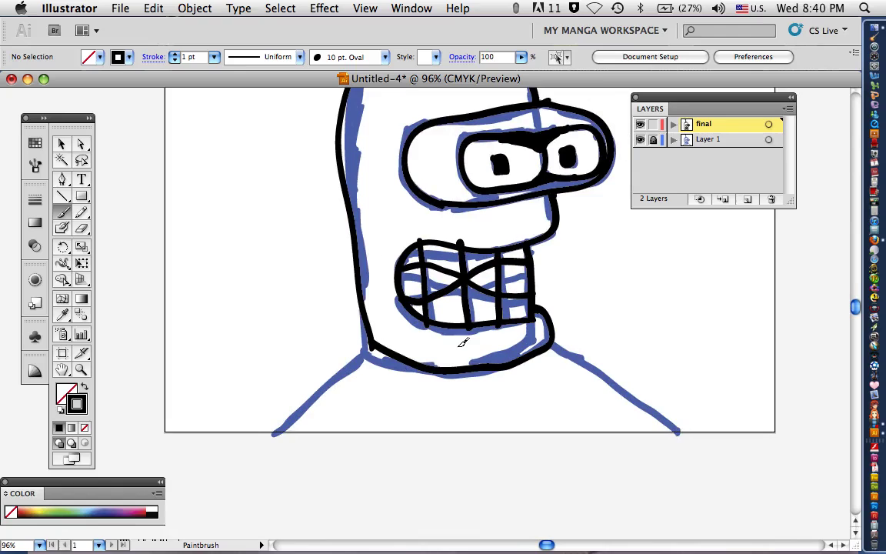
drag(316, 327, 217, 419)
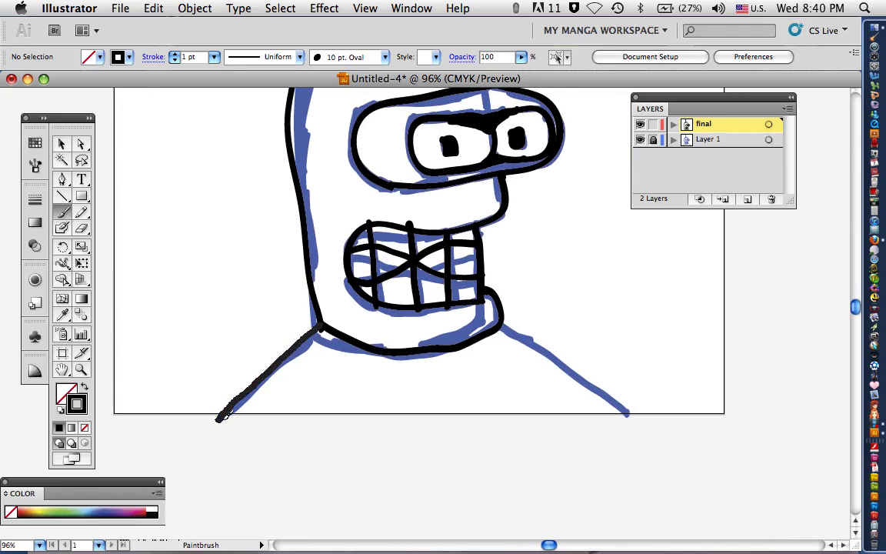
drag(510, 327, 629, 415)
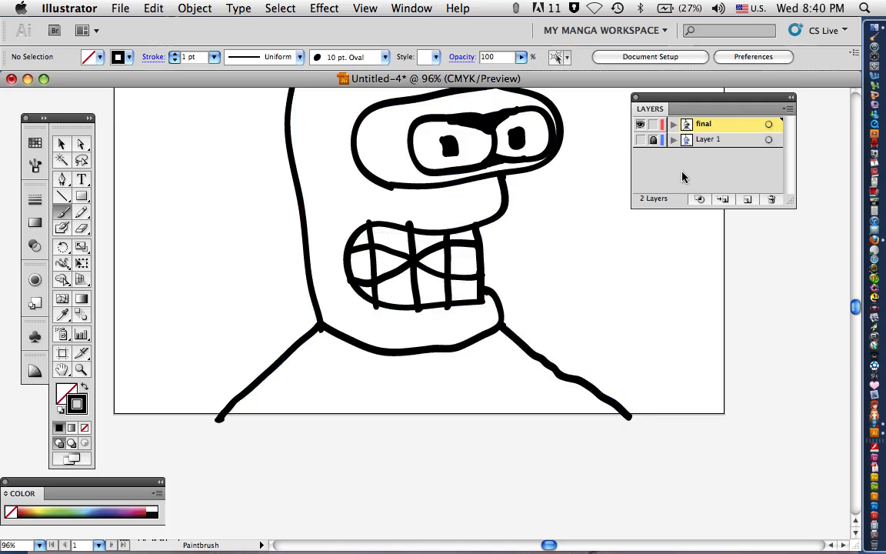
Add a third layer above 'final' and open its Layer Options for renaming.
scroll(608, 296, up, 5)
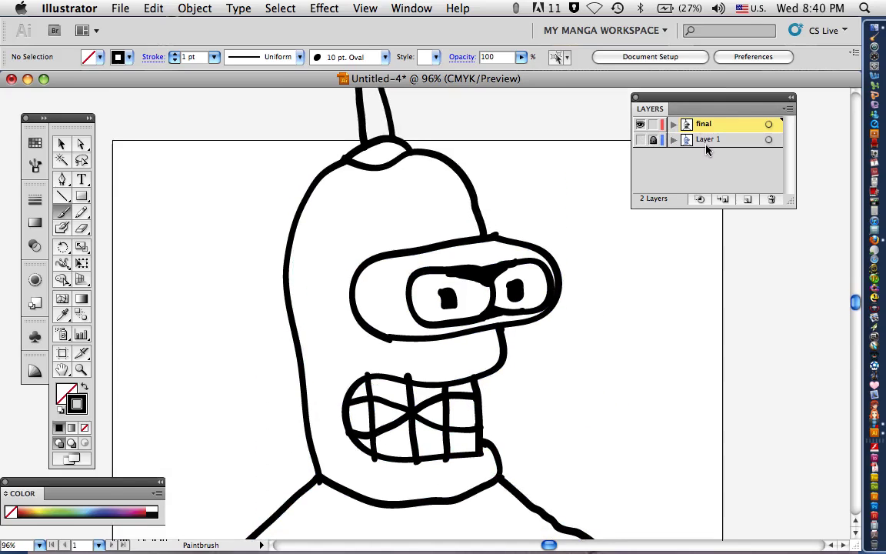
click(747, 199)
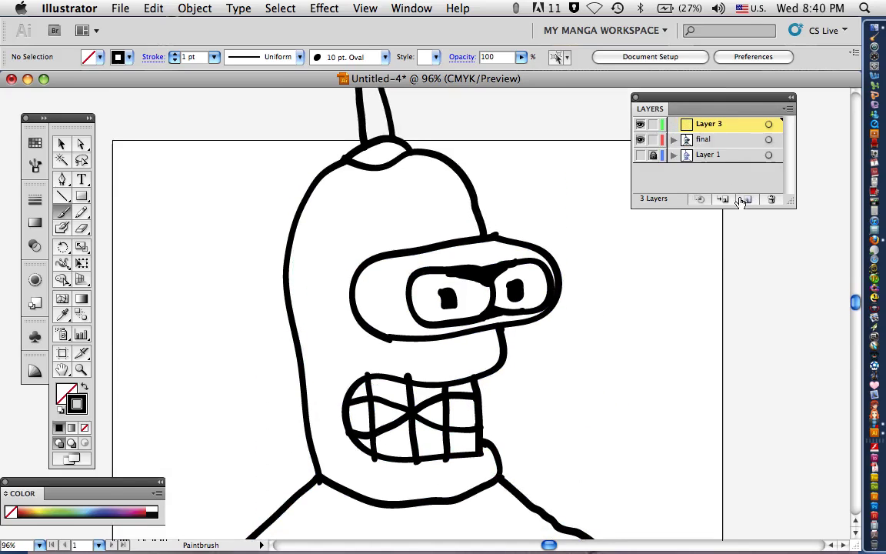
double_click(661, 123)
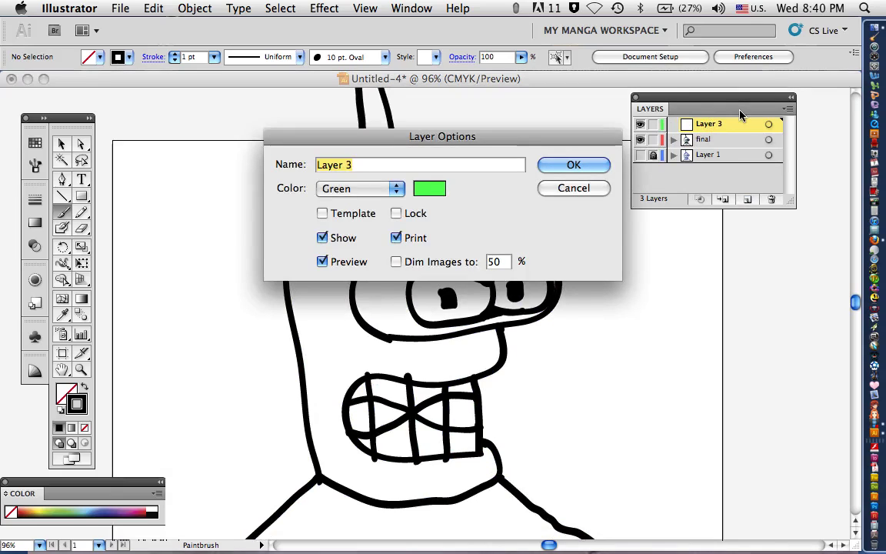
Name the layer 'color' and set the stroke colour to grey-blue 7E9A9E.
text(color)
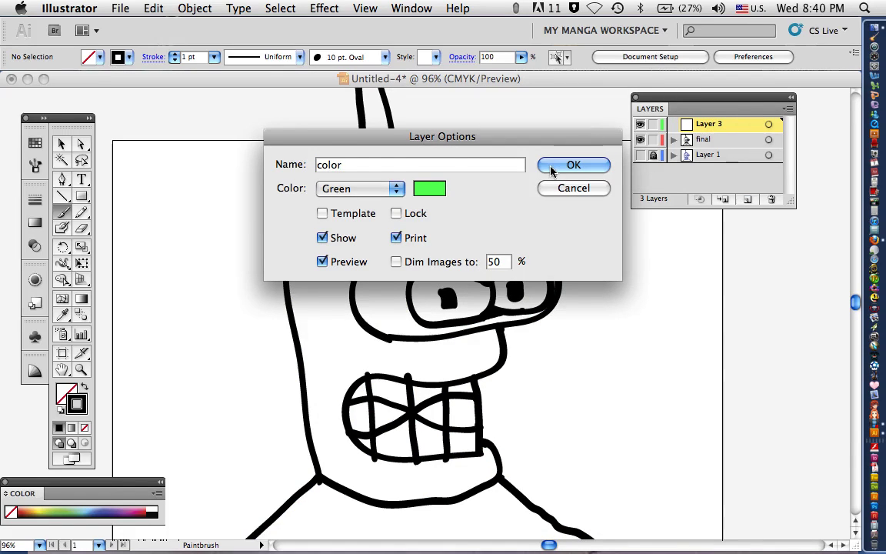
click(550, 169)
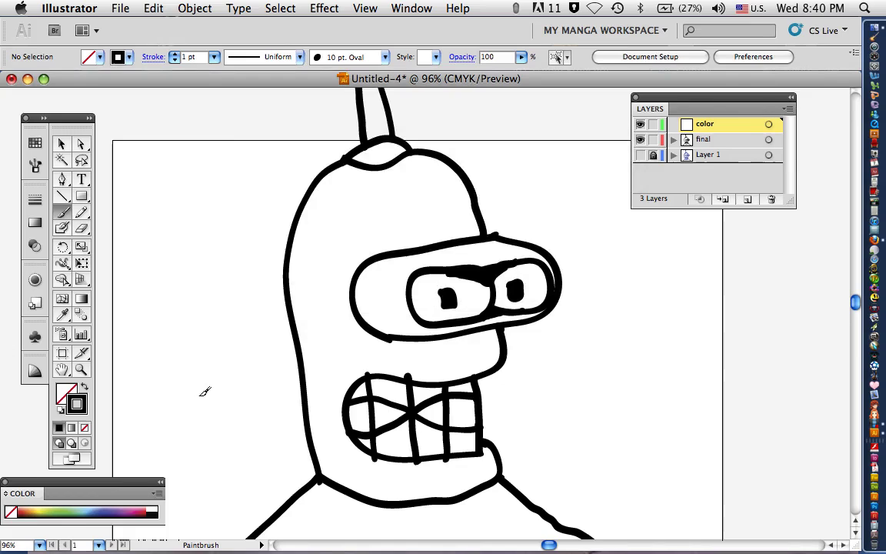
drag(94, 512, 77, 416)
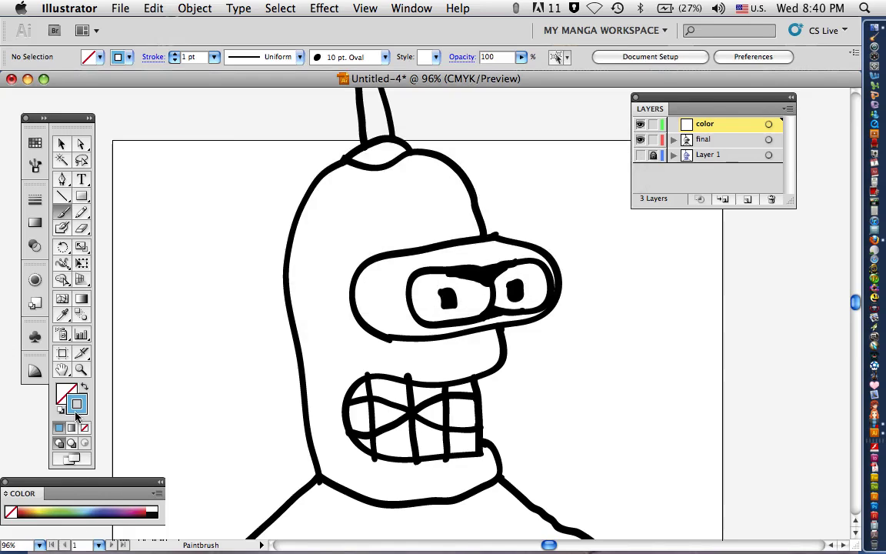
double_click(81, 406)
click(316, 245)
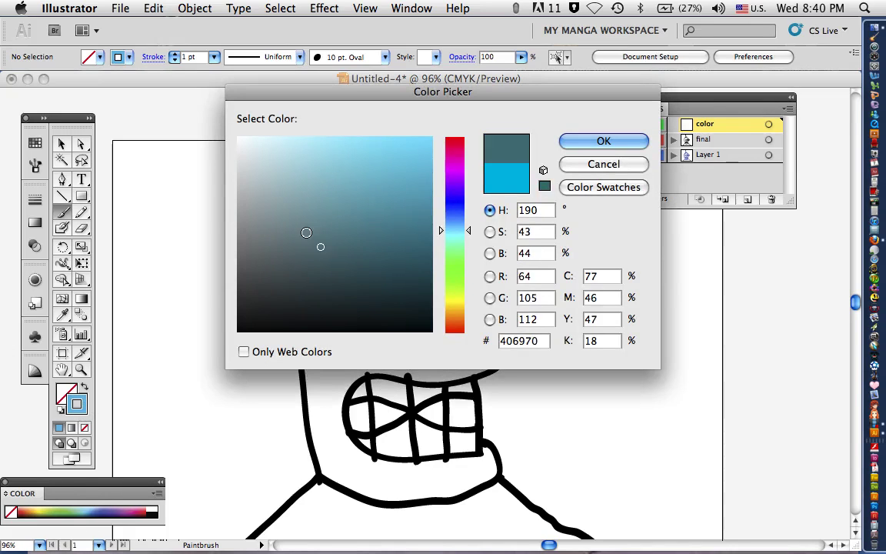
click(273, 195)
drag(273, 196, 277, 210)
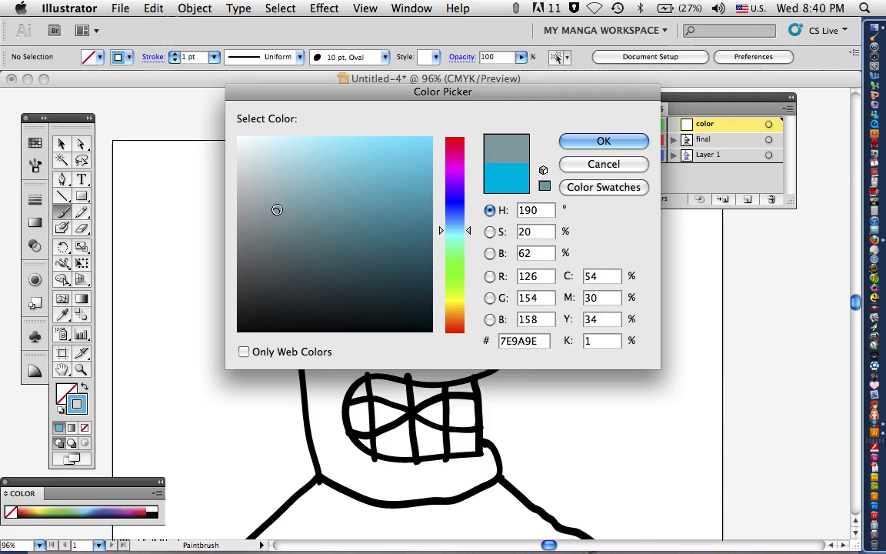
click(604, 141)
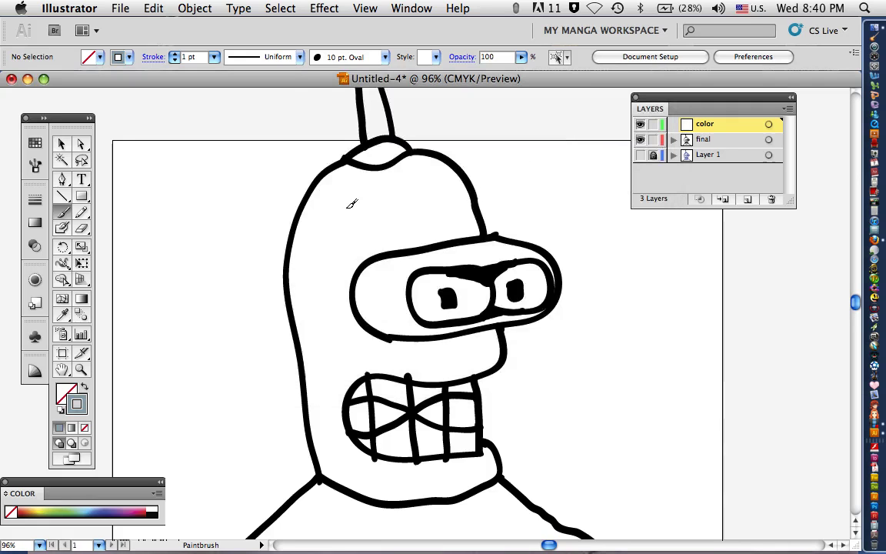
Set brush opacity to 60% in Transparency and stroke weight to 2 pt.
click(411, 8)
scroll(388, 263, down, 5)
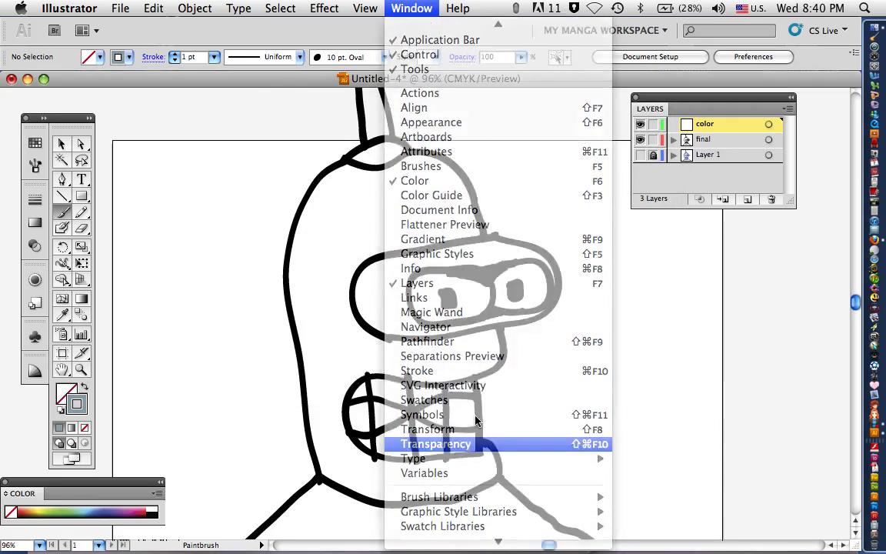
click(476, 443)
click(191, 212)
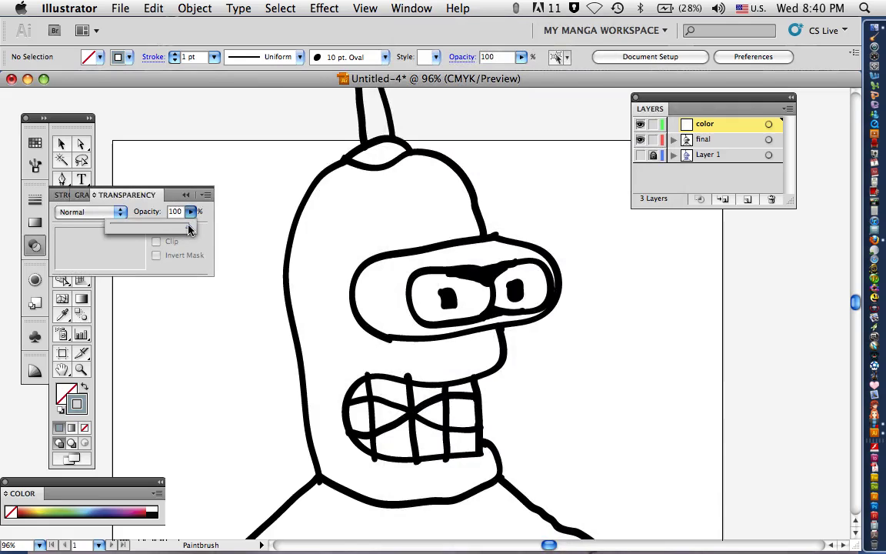
drag(161, 227, 159, 226)
click(196, 246)
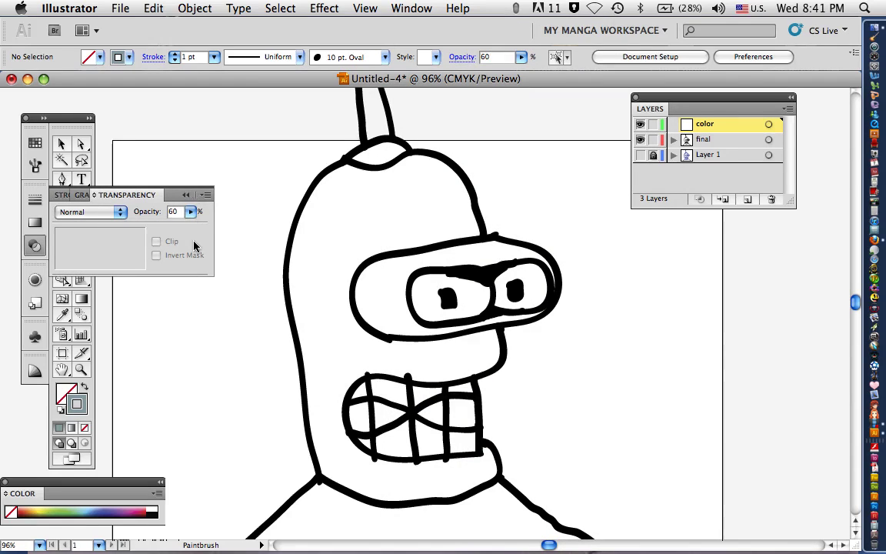
click(187, 196)
click(214, 57)
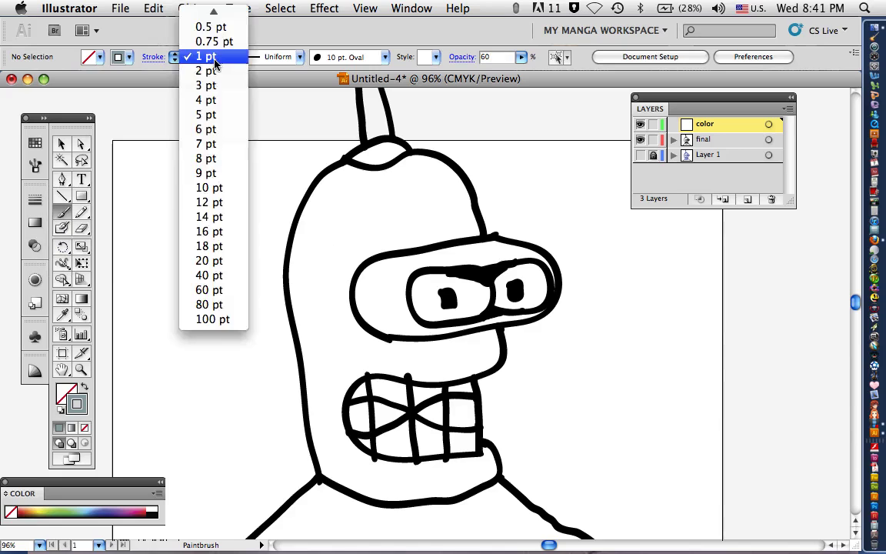
click(214, 73)
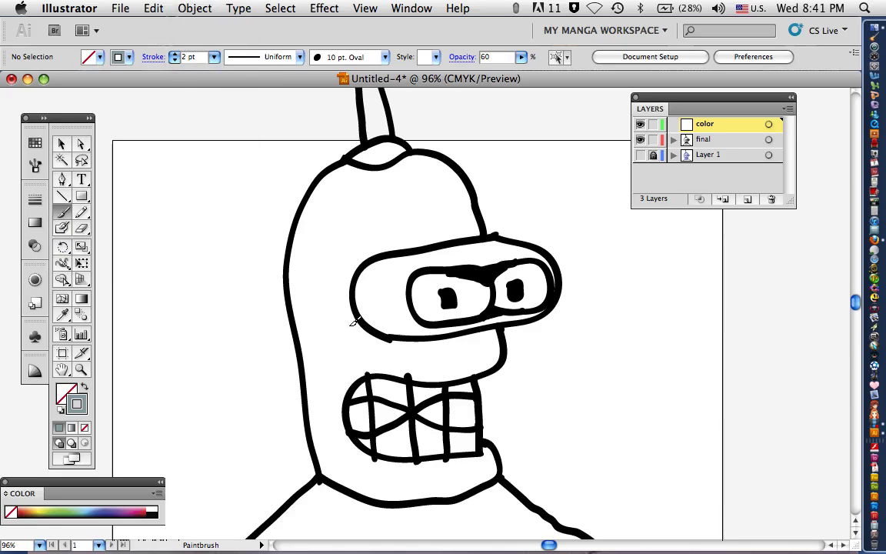
Paint grey over the cheek, the head left of the visor, and the jaw.
mouse_move(347, 264)
mouse_down()
mouse_move(353, 330)
mouse_move(323, 277)
mouse_move(316, 336)
mouse_move(290, 292)
mouse_move(296, 231)
mouse_move(355, 241)
mouse_move(338, 230)
mouse_move(376, 244)
mouse_move(481, 229)
mouse_move(419, 165)
mouse_move(369, 144)
mouse_move(285, 185)
mouse_move(286, 203)
mouse_move(312, 181)
mouse_move(390, 185)
mouse_move(338, 219)
mouse_move(404, 227)
mouse_move(407, 177)
mouse_move(427, 183)
mouse_move(410, 202)
mouse_move(417, 183)
mouse_move(374, 150)
mouse_move(391, 144)
mouse_move(412, 211)
mouse_up()
mouse_move(409, 271)
mouse_down()
mouse_move(392, 300)
mouse_move(380, 293)
mouse_move(379, 321)
mouse_move(369, 304)
mouse_move(480, 329)
mouse_move(557, 306)
mouse_move(550, 253)
mouse_move(504, 245)
mouse_move(458, 256)
mouse_move(380, 245)
mouse_move(356, 252)
mouse_move(431, 224)
mouse_up()
scroll(432, 238, down, 3)
scroll(489, 281, right, 1)
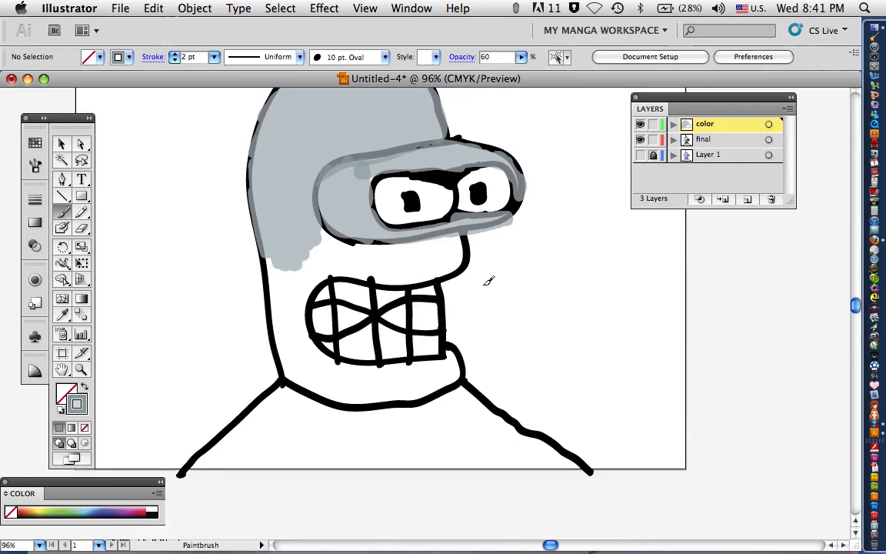
mouse_move(396, 279)
mouse_down()
mouse_move(458, 264)
mouse_move(458, 241)
mouse_move(426, 247)
mouse_move(425, 239)
mouse_move(426, 254)
mouse_move(398, 271)
mouse_move(432, 254)
mouse_move(396, 271)
mouse_move(399, 279)
mouse_move(360, 273)
mouse_move(393, 256)
mouse_move(343, 251)
mouse_move(385, 246)
mouse_move(322, 243)
mouse_move(314, 233)
mouse_move(339, 243)
mouse_move(349, 271)
mouse_move(296, 276)
mouse_move(290, 292)
mouse_move(294, 276)
mouse_move(274, 261)
mouse_move(289, 309)
mouse_move(297, 293)
mouse_move(296, 311)
mouse_move(326, 271)
mouse_move(298, 317)
mouse_move(302, 303)
mouse_move(310, 374)
mouse_move(288, 343)
mouse_move(306, 383)
mouse_move(380, 393)
mouse_move(339, 389)
mouse_move(377, 397)
mouse_move(342, 396)
mouse_move(411, 397)
mouse_move(462, 369)
mouse_move(454, 353)
mouse_move(418, 380)
mouse_move(440, 369)
mouse_move(367, 381)
mouse_move(358, 372)
mouse_move(391, 385)
mouse_move(342, 382)
mouse_move(316, 369)
mouse_move(322, 382)
mouse_move(343, 385)
mouse_move(313, 348)
mouse_move(365, 371)
mouse_up()
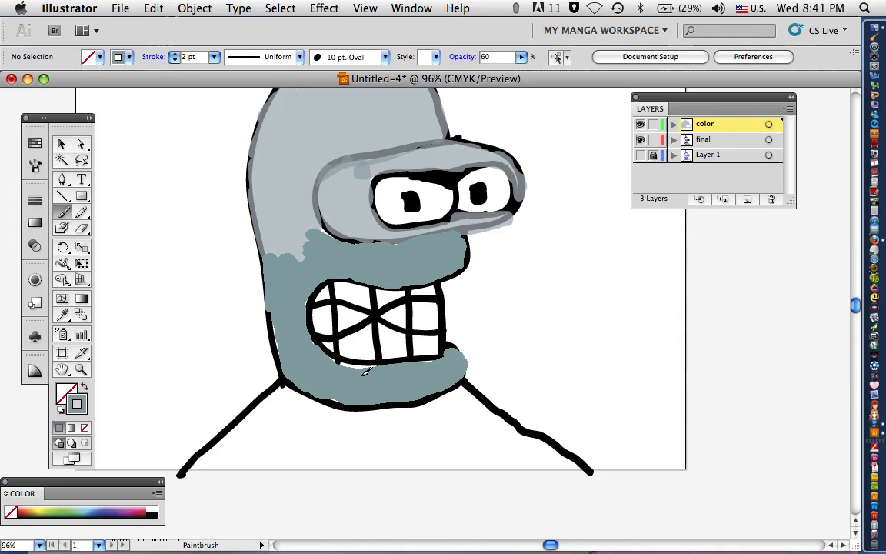
drag(394, 322, 395, 321)
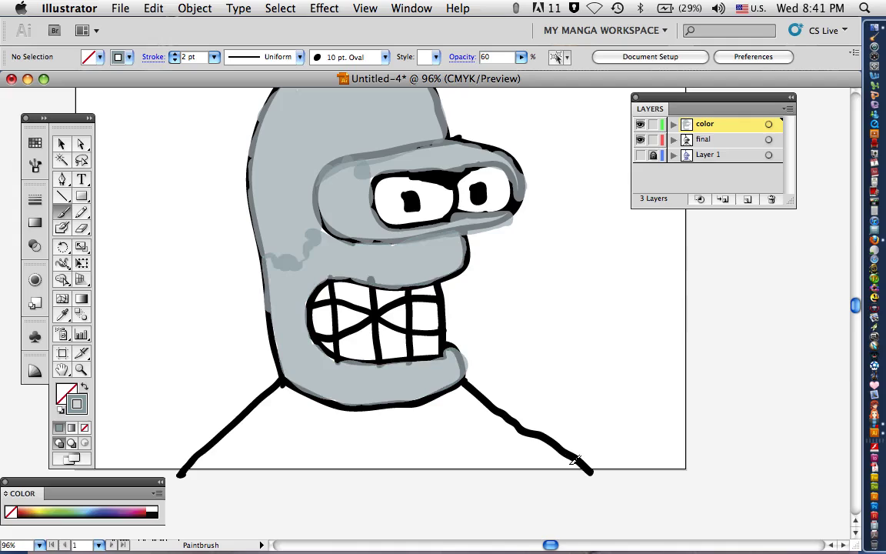
Paint grey across the shoulders and over the antenna and its ball.
mouse_move(574, 459)
mouse_down()
mouse_move(519, 450)
mouse_move(531, 458)
mouse_move(436, 459)
mouse_move(581, 467)
mouse_move(393, 461)
mouse_move(431, 460)
mouse_move(346, 448)
mouse_move(412, 455)
mouse_move(324, 455)
mouse_move(396, 464)
mouse_move(302, 456)
mouse_move(338, 465)
mouse_move(196, 467)
mouse_move(240, 451)
mouse_move(366, 441)
mouse_move(434, 449)
mouse_move(418, 446)
mouse_move(471, 440)
mouse_move(541, 455)
mouse_move(538, 443)
mouse_move(545, 450)
mouse_move(474, 417)
mouse_move(500, 421)
mouse_move(472, 424)
mouse_move(478, 437)
mouse_move(395, 437)
mouse_move(377, 420)
mouse_move(387, 425)
mouse_move(249, 451)
mouse_move(288, 420)
mouse_move(227, 442)
mouse_move(310, 429)
mouse_move(281, 406)
mouse_move(295, 395)
mouse_move(249, 416)
mouse_move(274, 397)
mouse_move(296, 417)
mouse_move(475, 418)
mouse_move(463, 396)
mouse_move(474, 398)
mouse_move(426, 409)
mouse_move(472, 412)
mouse_move(400, 415)
mouse_move(466, 393)
mouse_up()
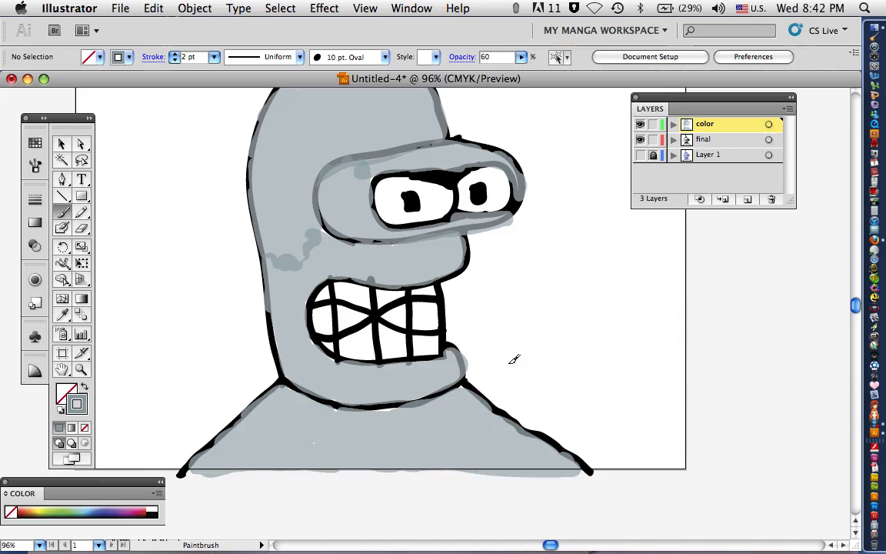
scroll(408, 256, up, 6)
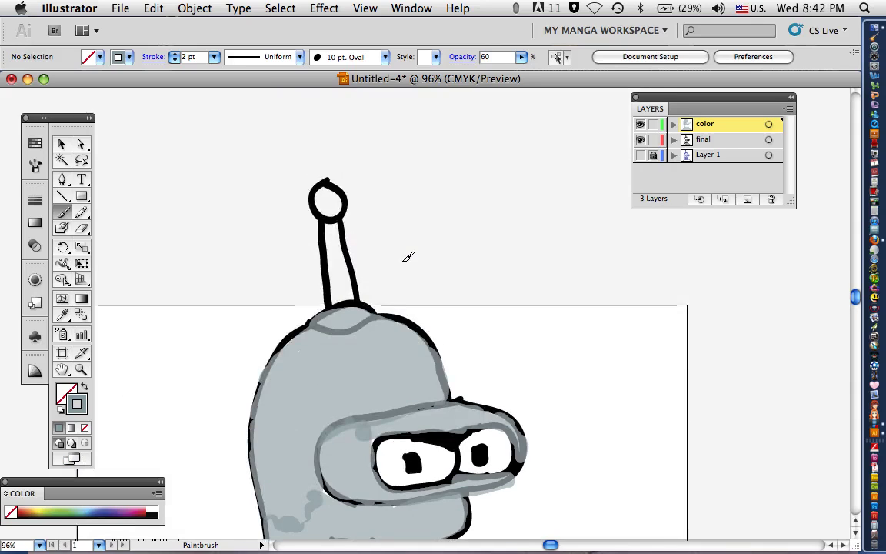
mouse_move(329, 242)
mouse_down()
mouse_move(350, 272)
mouse_move(331, 198)
mouse_up()
drag(327, 163, 333, 182)
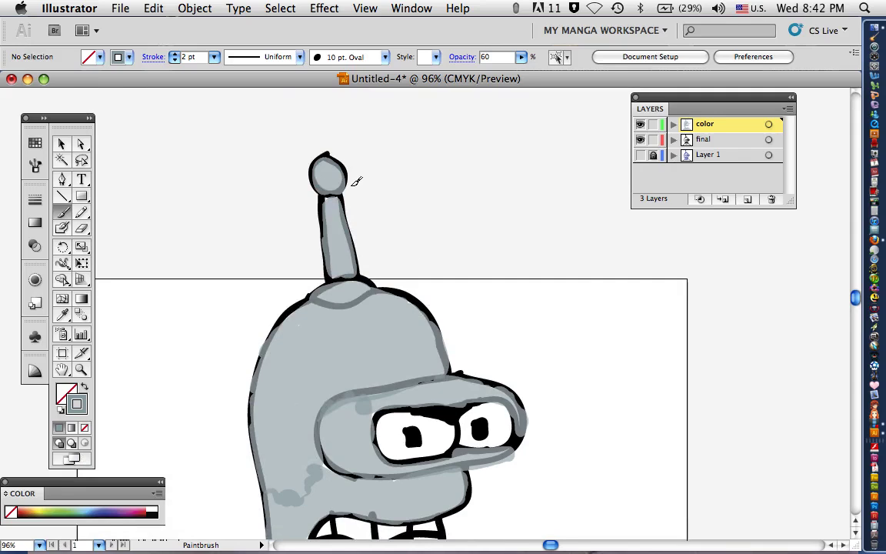
scroll(402, 249, down, 4)
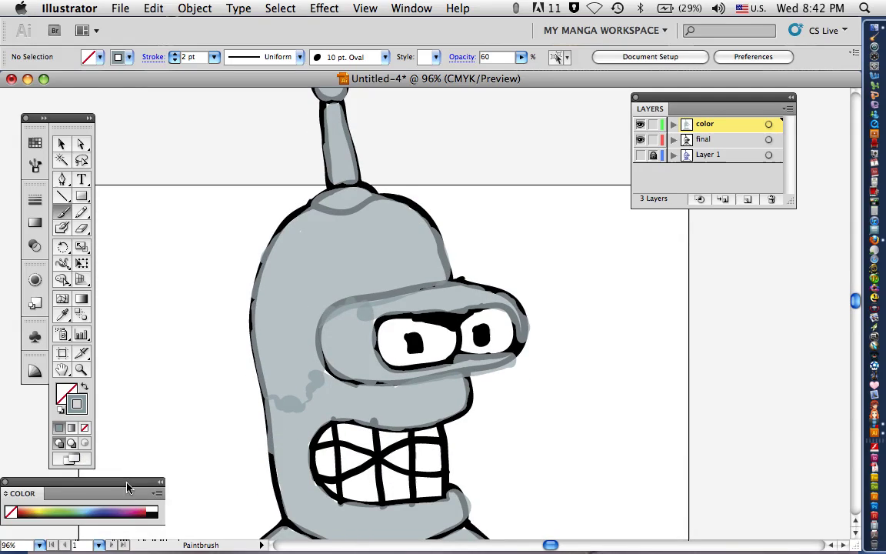
Change the brush stroke colour from grey-blue to a pale greenish-yellow in the Color Picker.
mouse_move(121, 484)
mouse_down()
mouse_move(154, 385)
mouse_move(188, 198)
mouse_move(220, 132)
mouse_up()
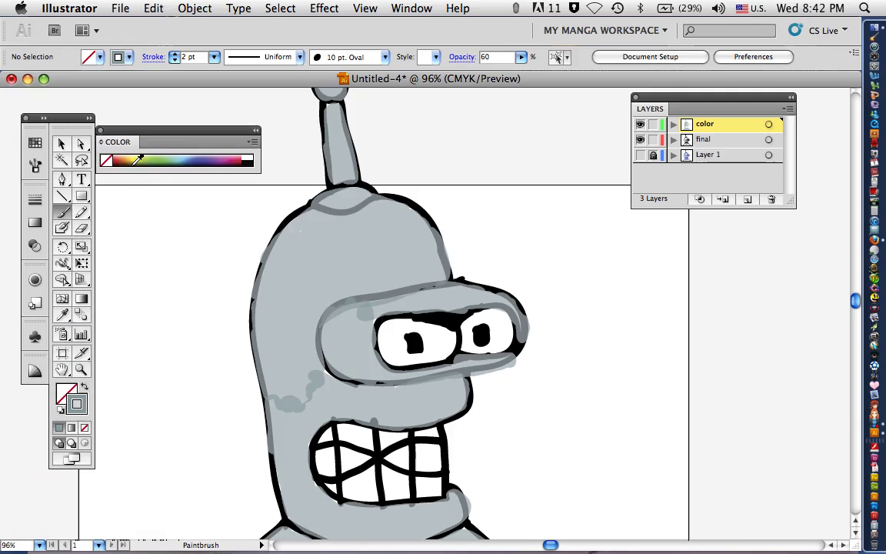
click(127, 160)
double_click(82, 406)
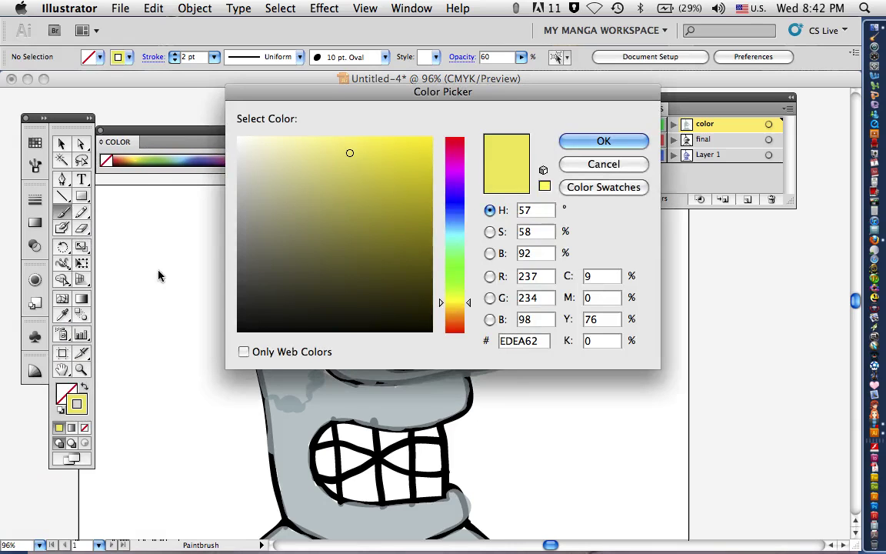
mouse_move(366, 156)
mouse_down()
mouse_move(367, 183)
mouse_move(305, 151)
mouse_move(312, 164)
mouse_move(271, 154)
mouse_up()
click(469, 304)
drag(468, 305, 468, 297)
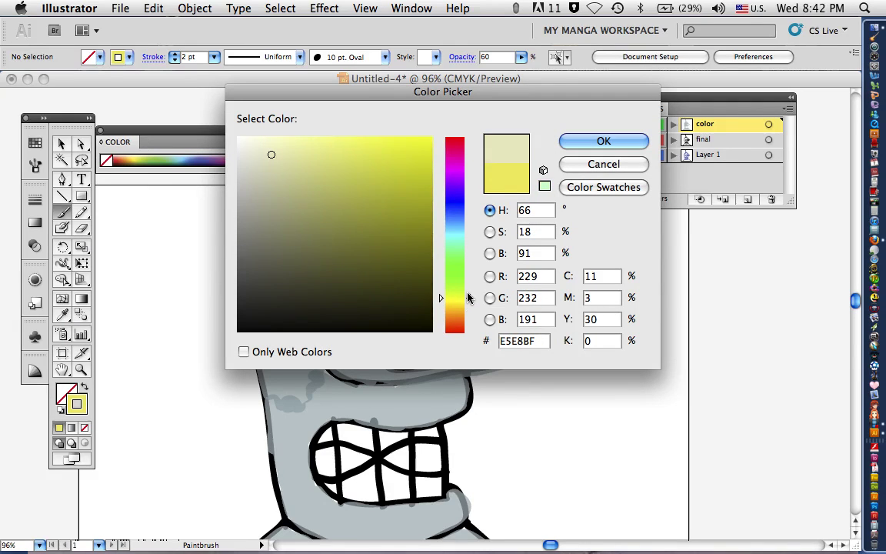
mouse_move(279, 137)
mouse_down()
mouse_move(305, 172)
mouse_move(316, 142)
mouse_move(328, 144)
mouse_move(319, 145)
mouse_up()
click(603, 142)
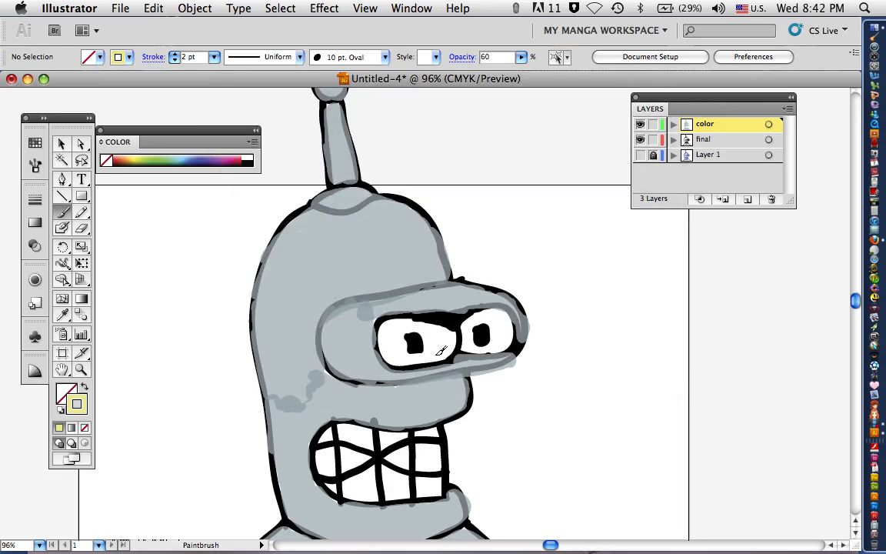
Paint the left eye pale yellow, undo a stray stroke, and thin the brush to 1 pt.
mouse_move(432, 337)
mouse_down()
mouse_move(392, 326)
mouse_move(404, 347)
mouse_move(389, 341)
mouse_move(393, 357)
mouse_move(415, 362)
mouse_move(512, 339)
mouse_move(510, 329)
mouse_move(497, 334)
mouse_move(500, 315)
mouse_move(465, 323)
mouse_move(466, 334)
mouse_move(508, 318)
mouse_up()
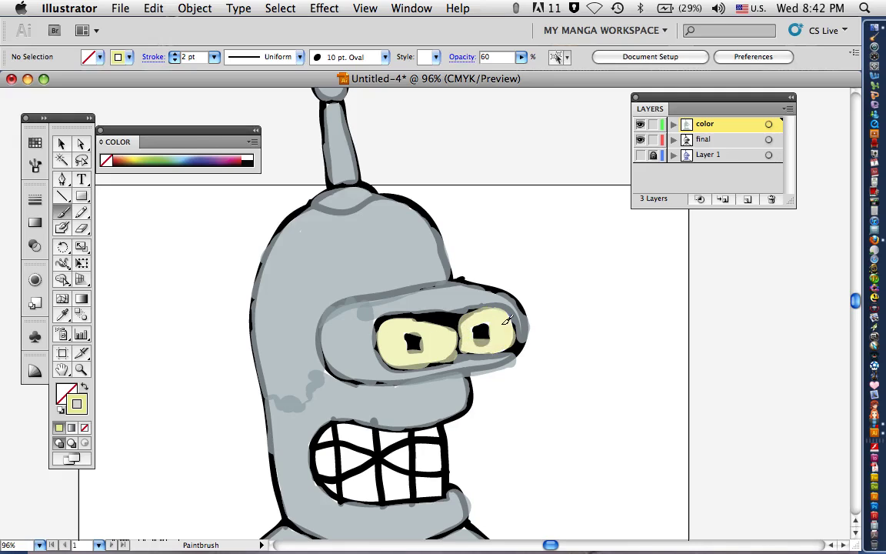
click(154, 7)
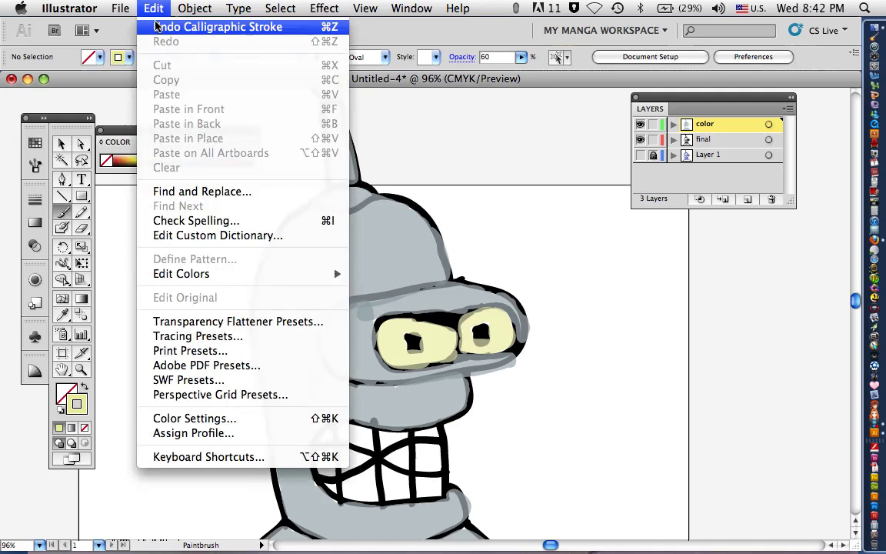
click(188, 26)
click(214, 57)
click(206, 42)
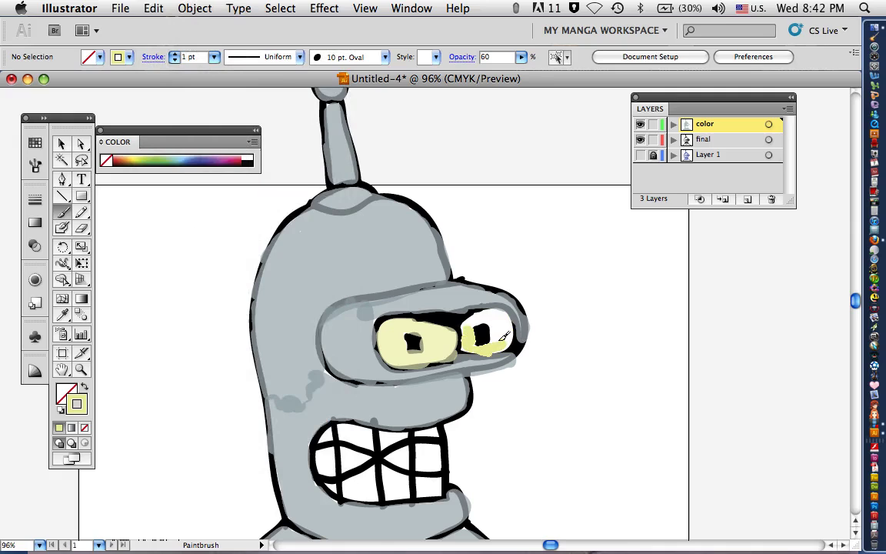
Brush pale yellow over Bender's right eye and his teeth.
mouse_move(520, 327)
mouse_down()
mouse_move(495, 314)
mouse_move(505, 317)
mouse_move(470, 317)
mouse_up()
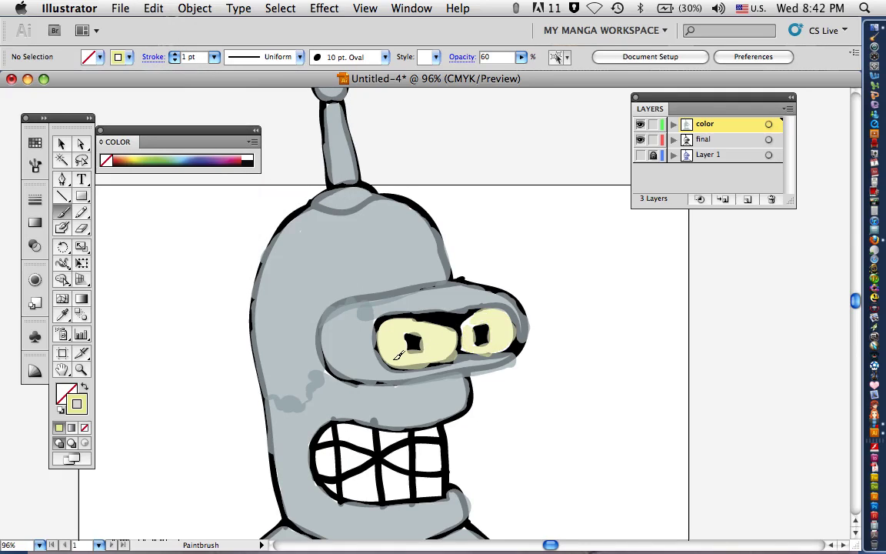
scroll(422, 295, down, 4)
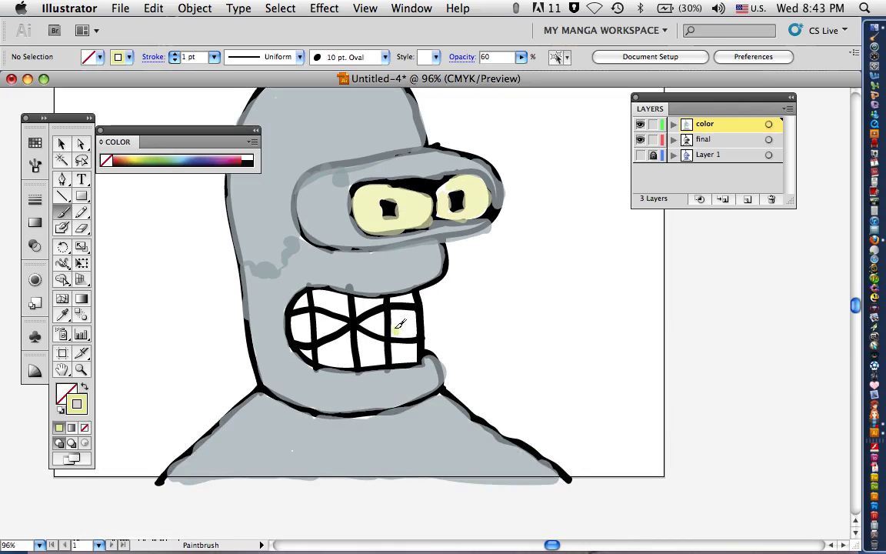
mouse_move(394, 329)
mouse_down()
mouse_move(399, 360)
mouse_move(410, 358)
mouse_move(416, 288)
mouse_move(408, 302)
mouse_move(396, 299)
mouse_move(387, 341)
mouse_move(365, 360)
mouse_move(320, 363)
mouse_move(353, 329)
mouse_up()
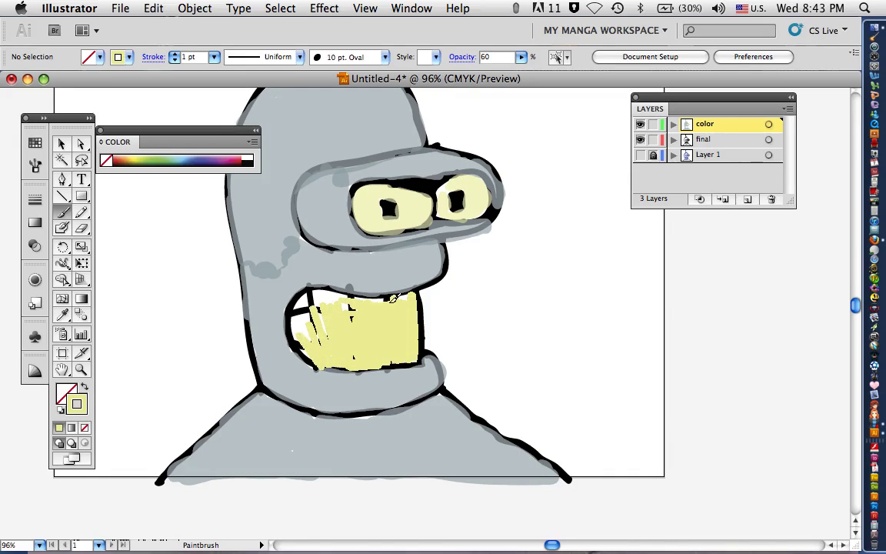
mouse_move(392, 298)
mouse_down()
mouse_move(335, 302)
mouse_move(346, 312)
mouse_move(332, 296)
mouse_move(301, 323)
mouse_up()
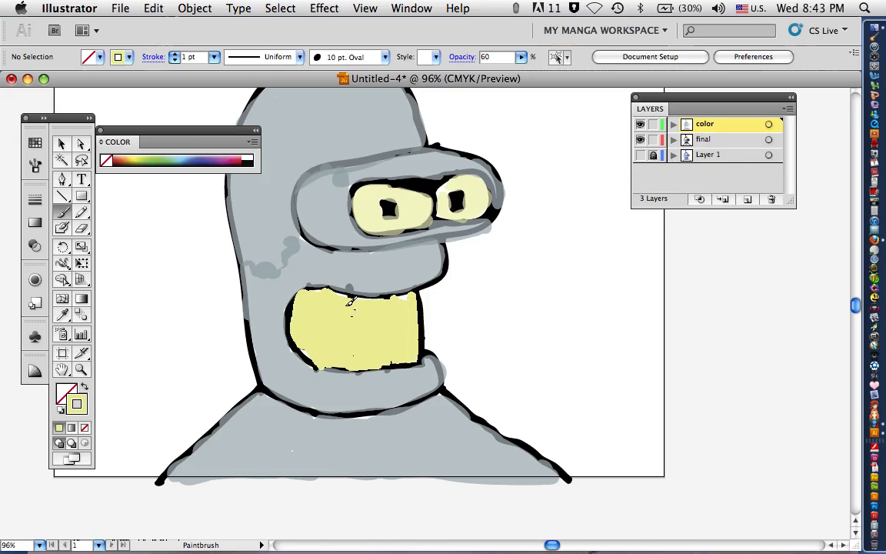
scroll(438, 335, up, 4)
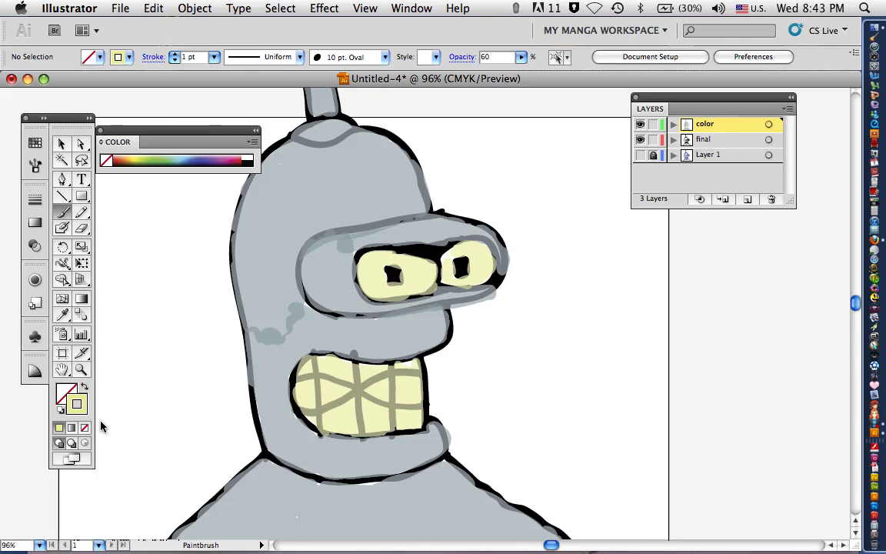
Switch the paint colour to black and brush a speech bubble beside Bender's mouth.
click(247, 163)
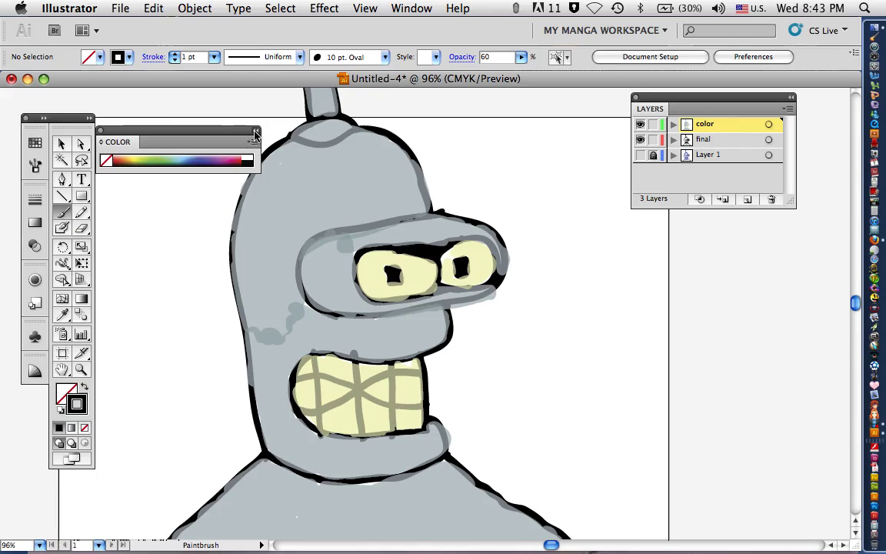
click(256, 131)
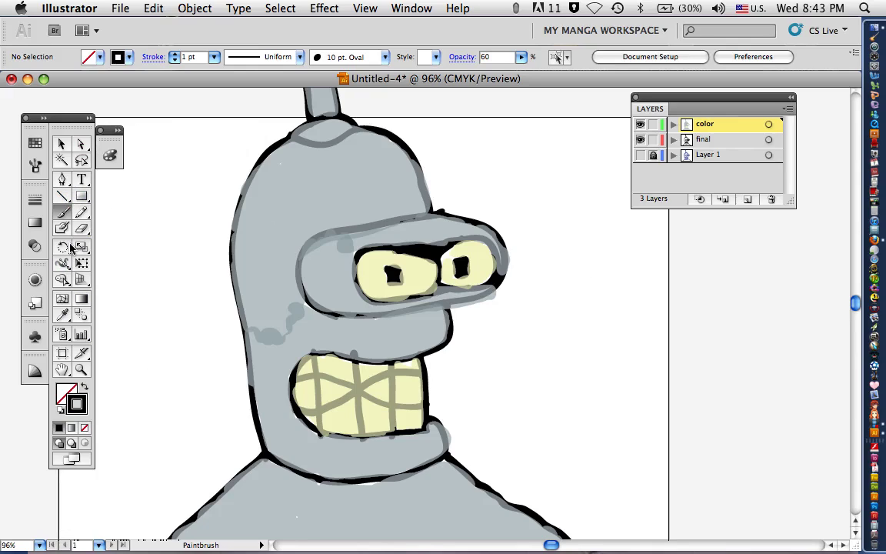
scroll(548, 251, down, 5)
scroll(548, 251, right, 4)
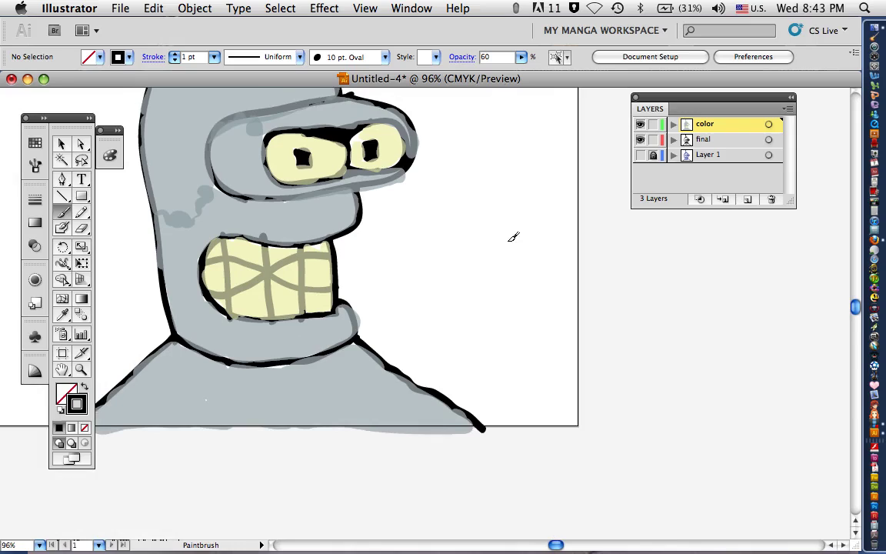
scroll(513, 237, up, 3)
mouse_move(415, 331)
mouse_down()
mouse_move(501, 207)
mouse_move(646, 247)
mouse_move(644, 377)
mouse_move(488, 365)
mouse_move(413, 333)
mouse_up()
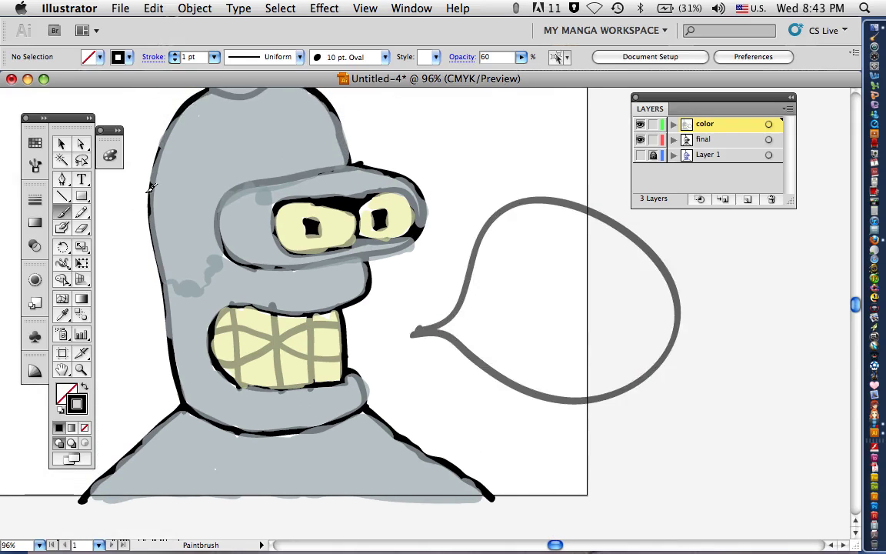
Undo the accidental text-area conversion of the bubble and reselect the Type tool.
click(81, 178)
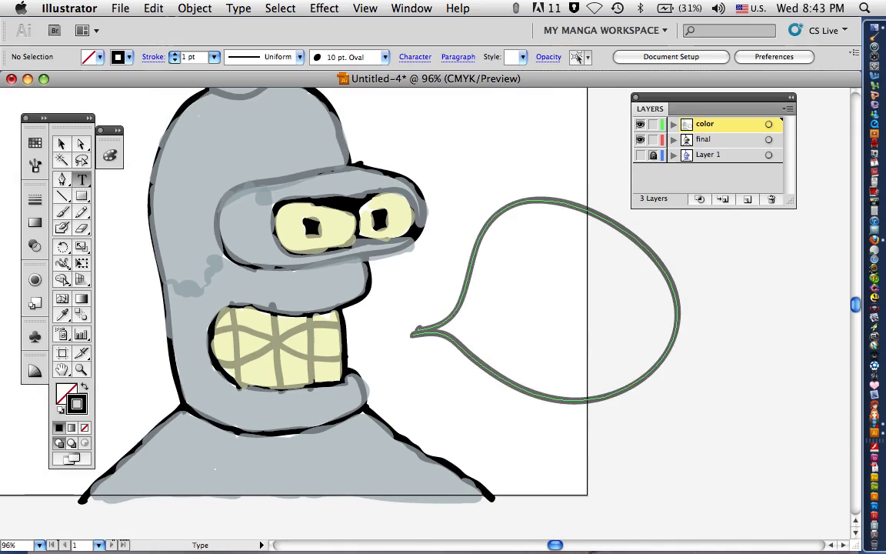
click(480, 229)
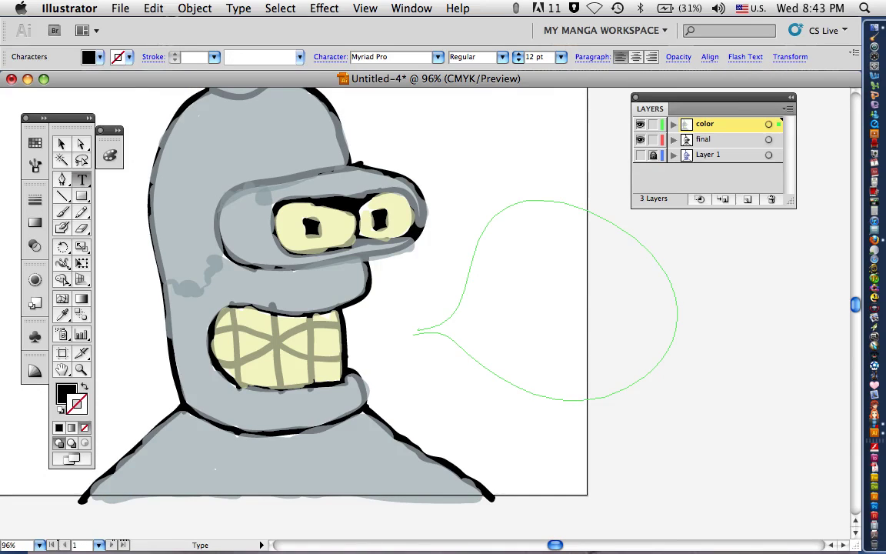
click(154, 7)
click(161, 28)
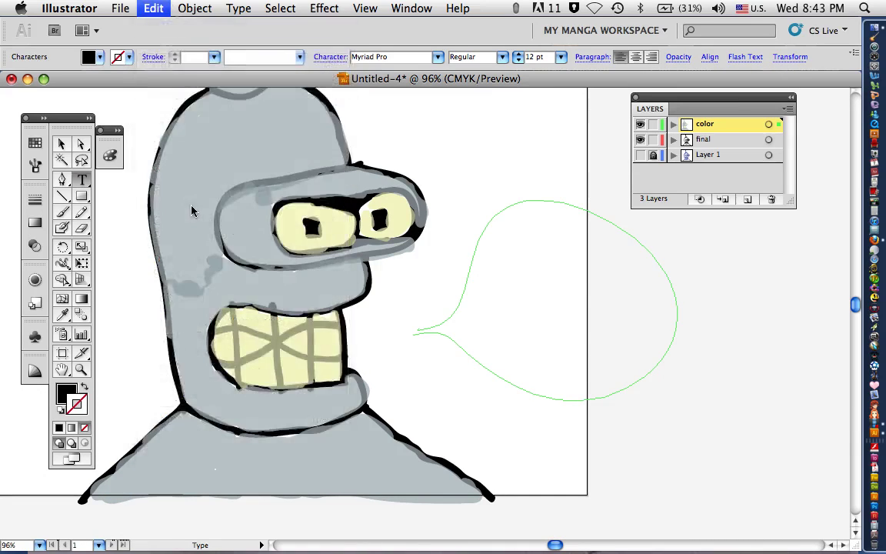
click(62, 143)
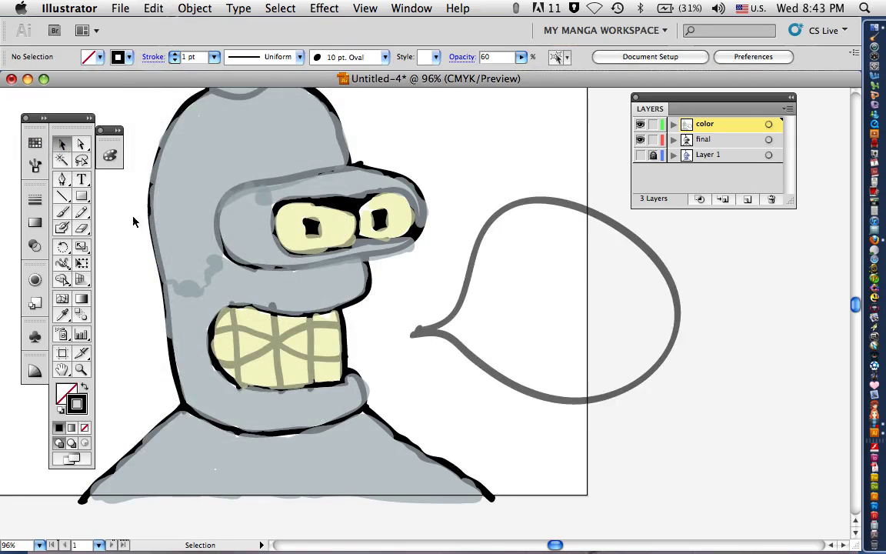
click(81, 182)
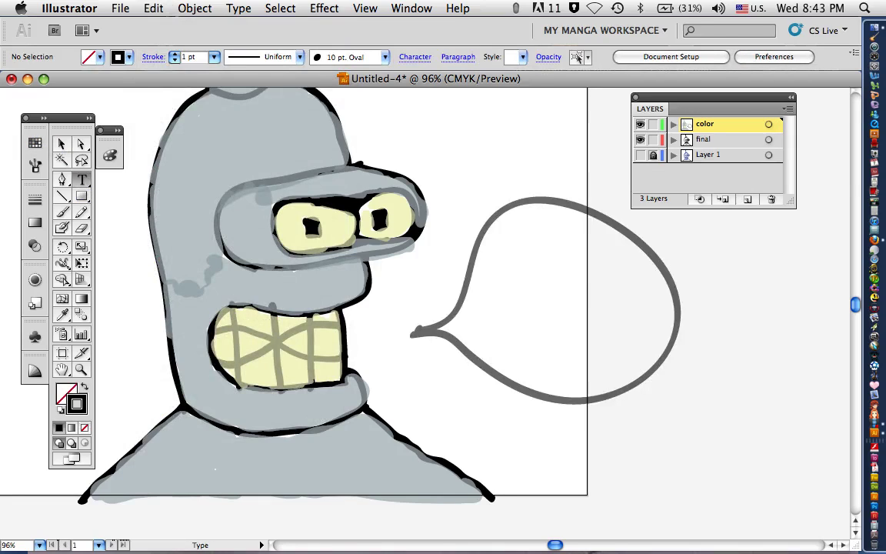
Draw a text box inside the bubble and type the subscribe message naming the creator's channel.
drag(497, 248, 638, 369)
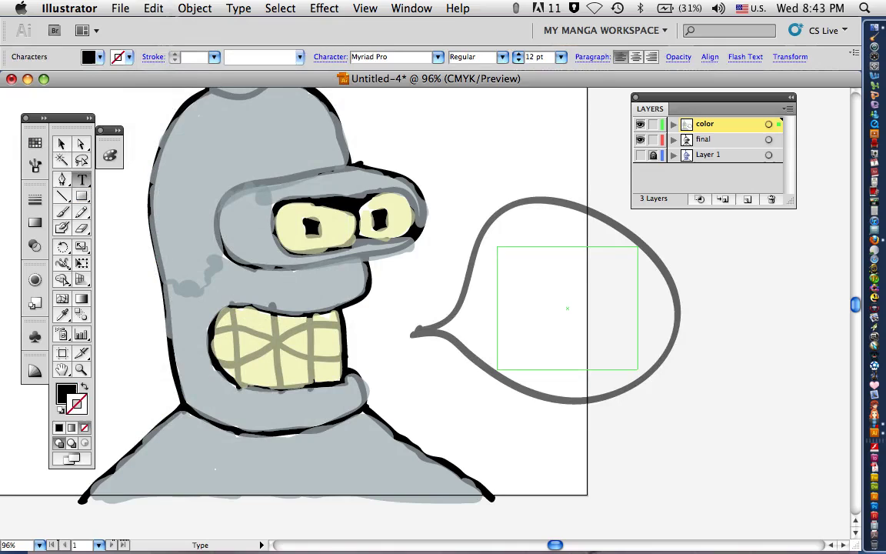
text(be sure to subscrib)
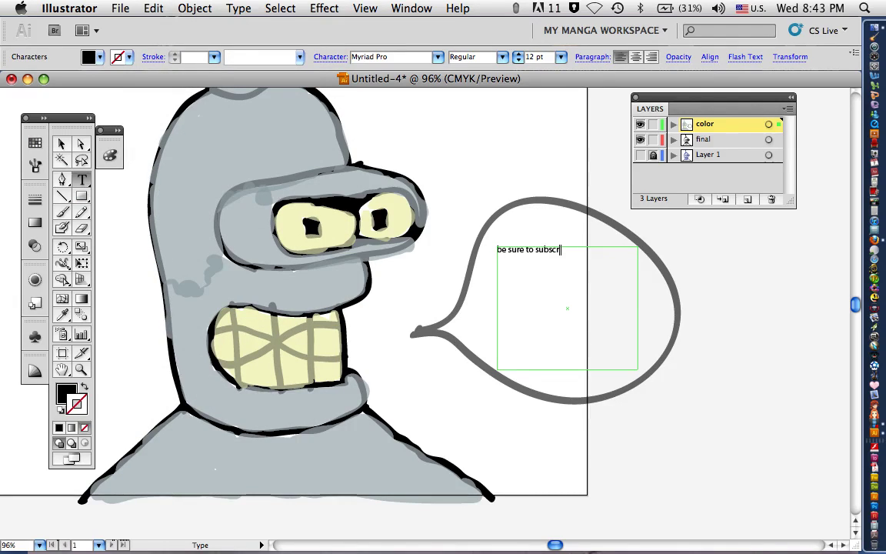
text(e to followerofgod100)
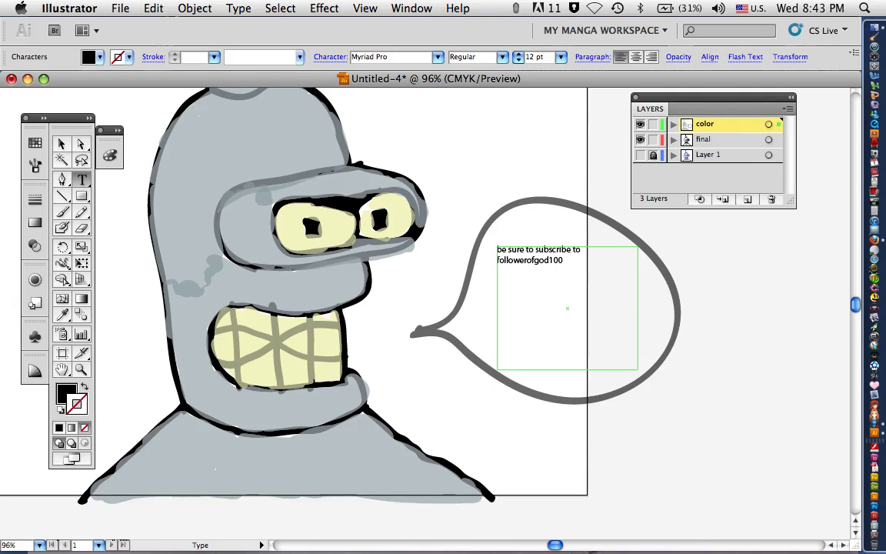
text( and let)
text( me know what yo)
text(u think)
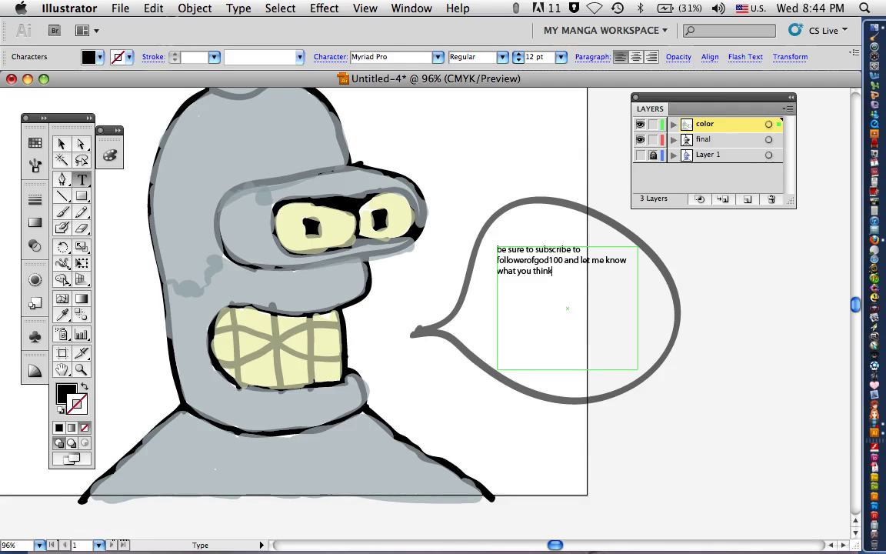
Set the bubble text to 24 pt and deselect it.
drag(552, 271, 496, 249)
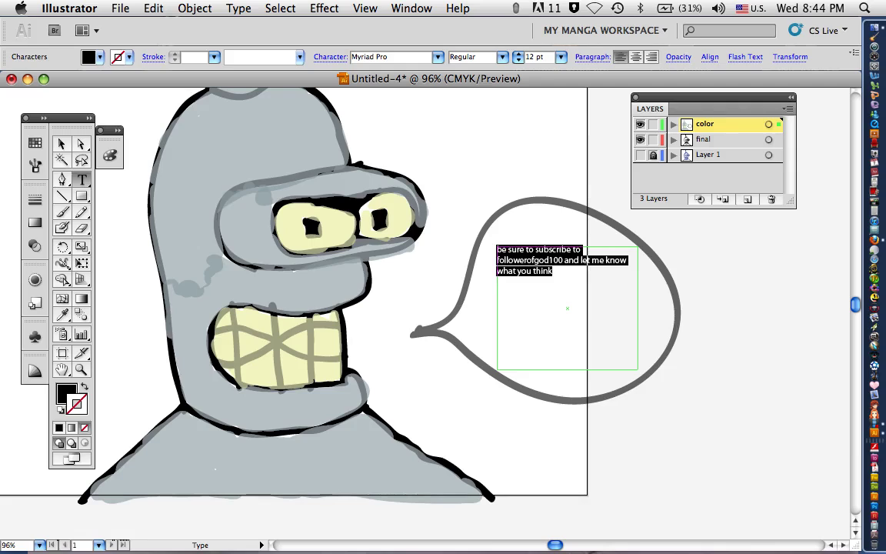
click(562, 57)
click(509, 117)
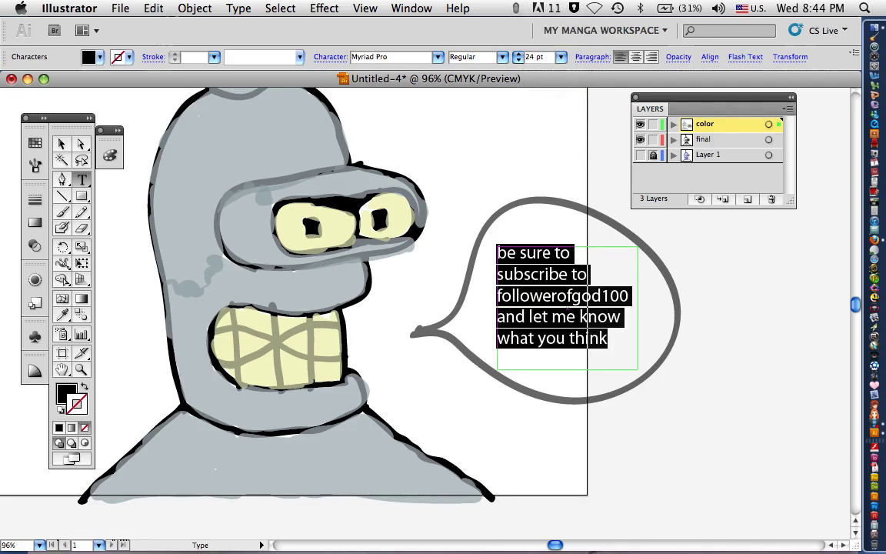
click(61, 144)
click(436, 135)
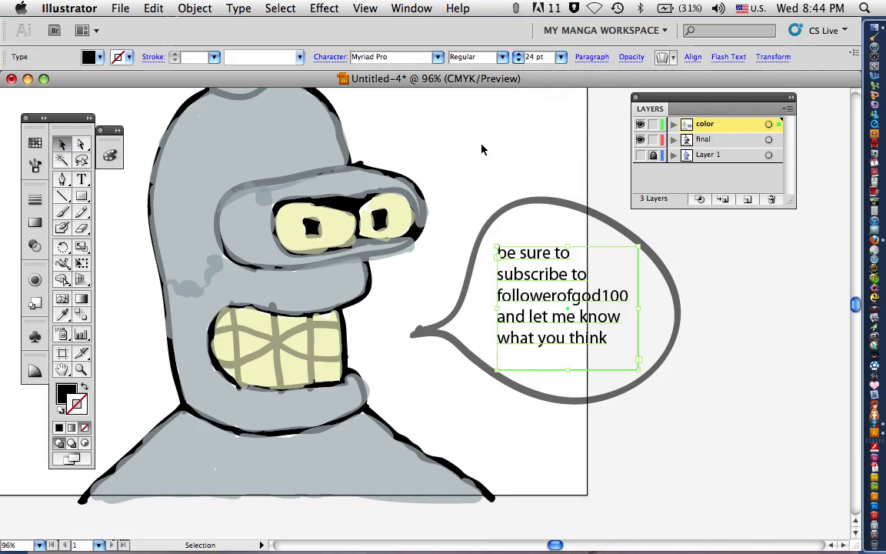
scroll(496, 140, up, 2)
scroll(496, 141, left, 2)
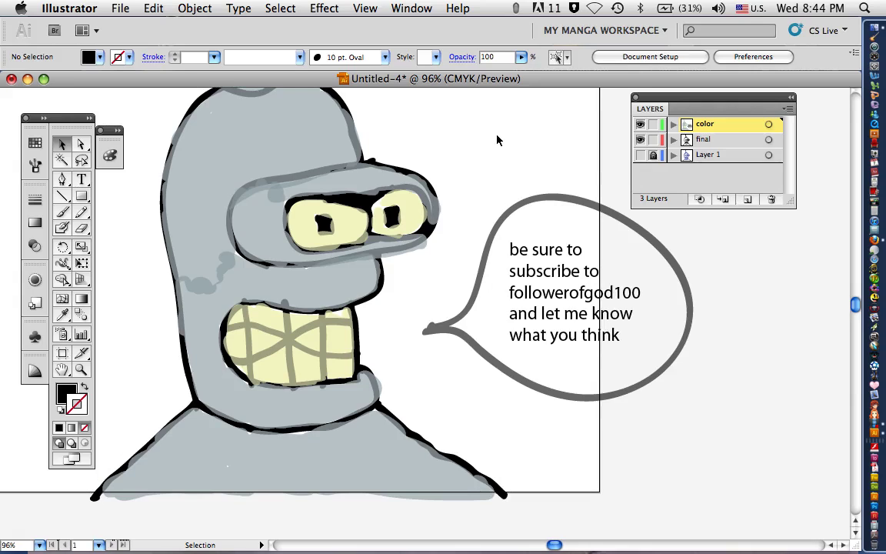